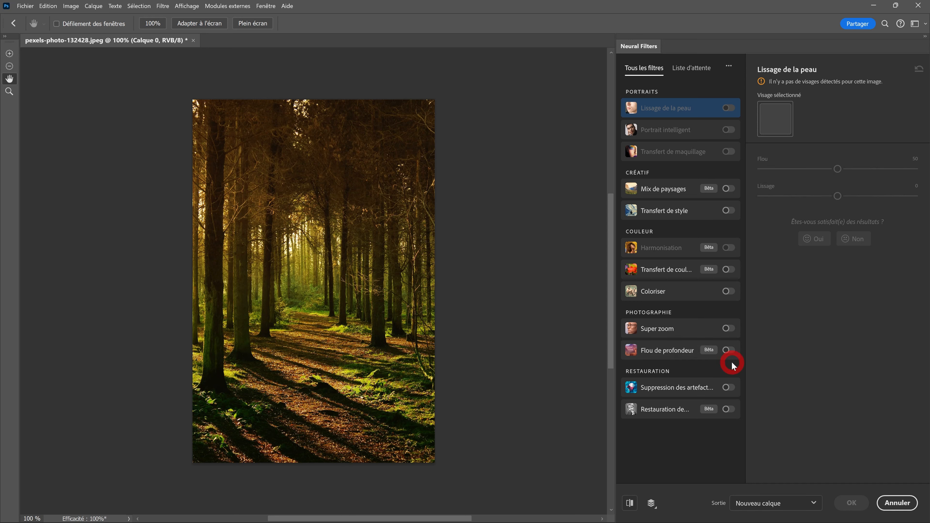
Step: Generate only the depth map of the forest photo with the Flou de profondeur neural filter and output it to a new layer
left_click(729, 351)
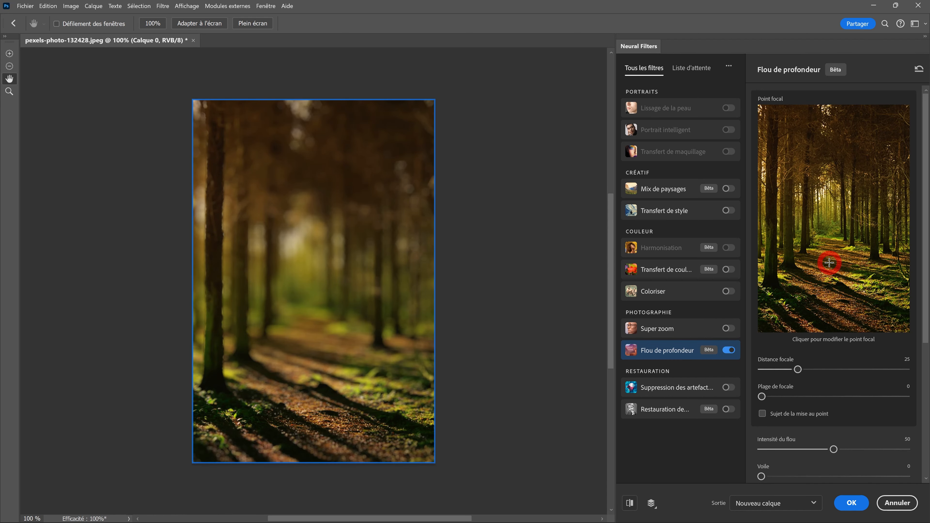
scroll(830, 262, "down", 3)
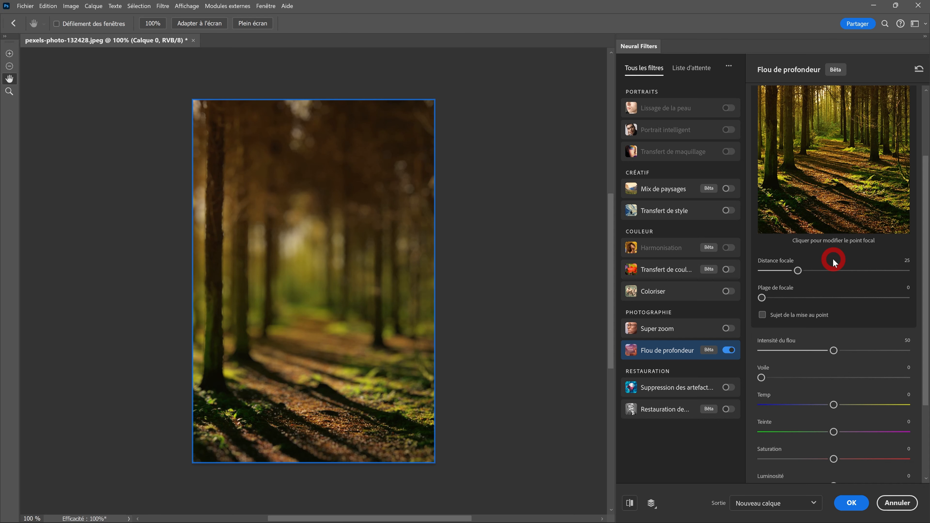
scroll(846, 253, "down", 3)
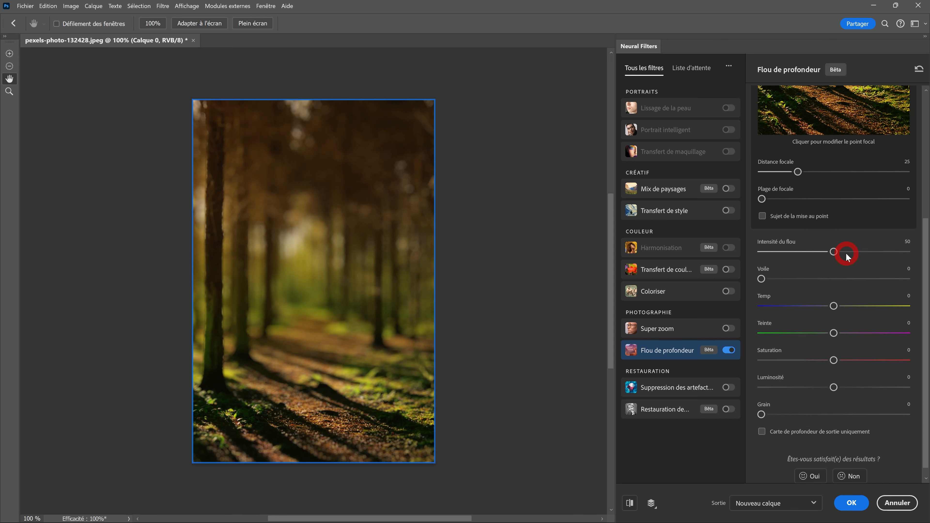
scroll(852, 176, "down", 1)
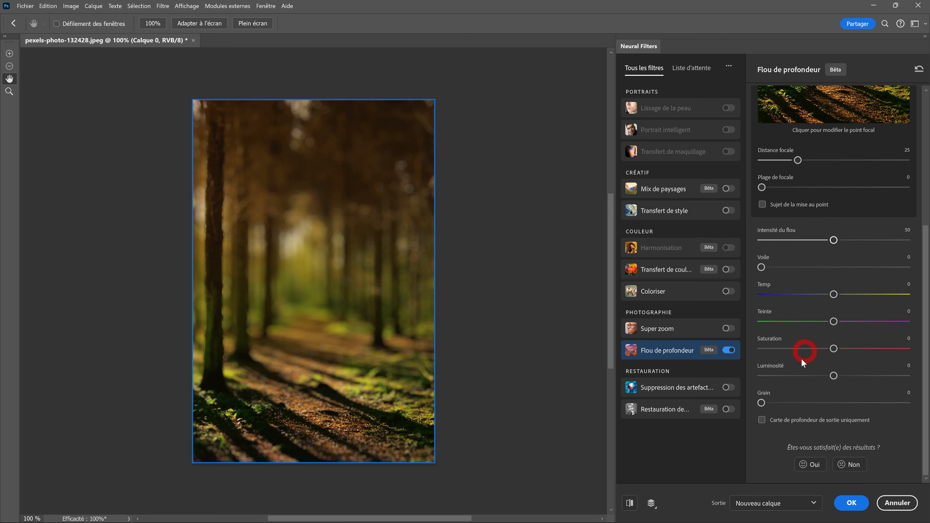
left_click(762, 420)
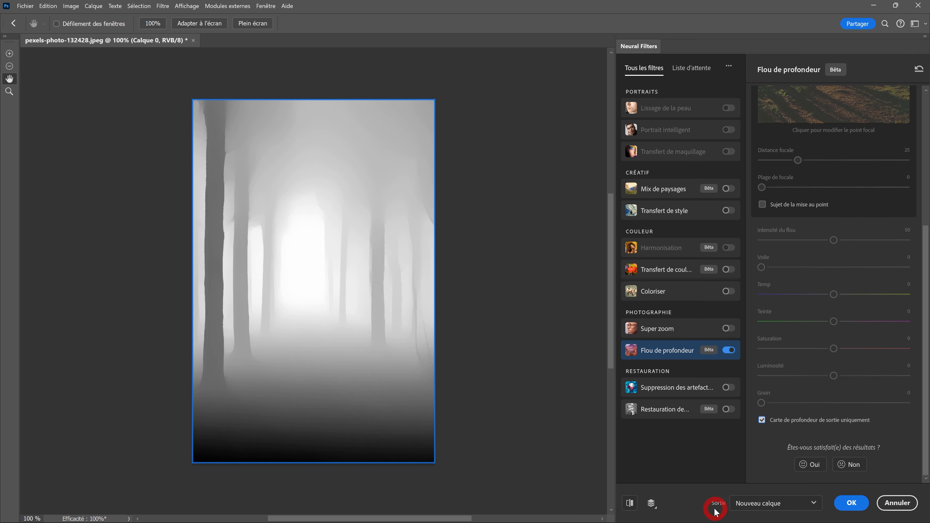
left_click(815, 504)
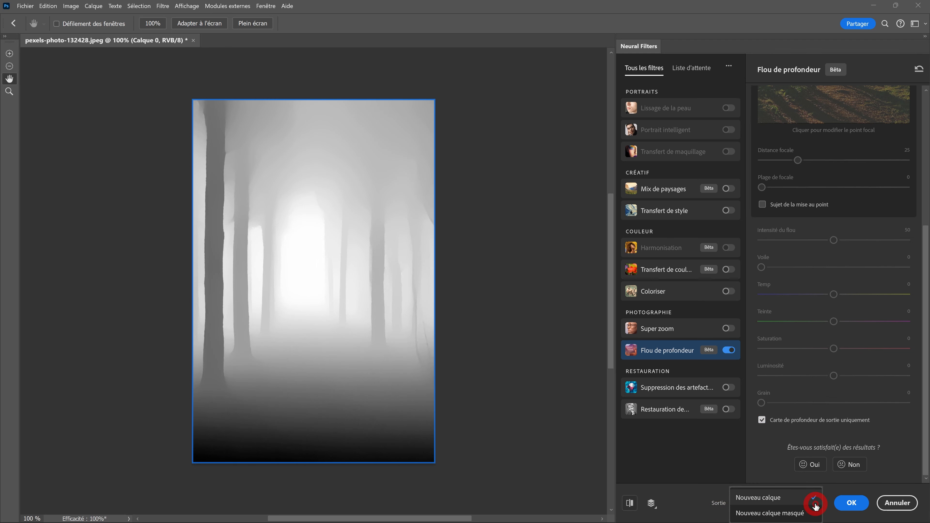
left_click(764, 500)
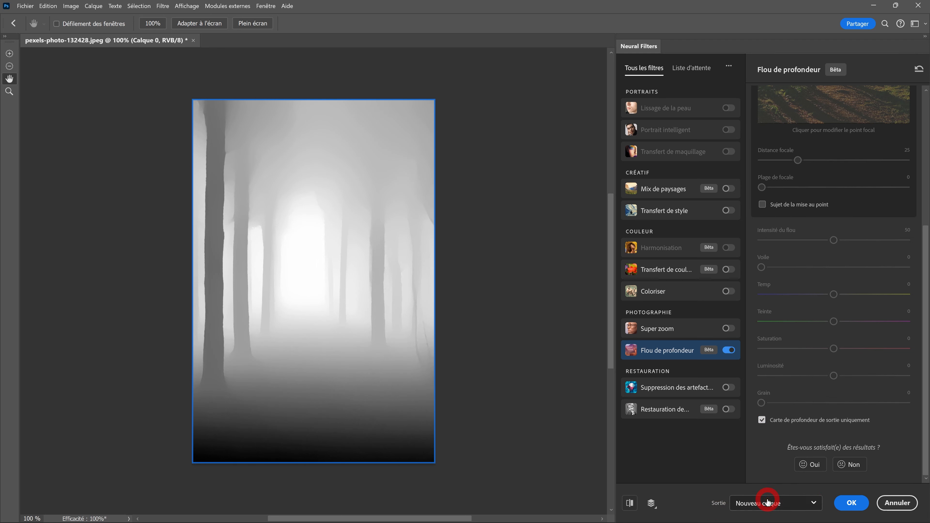
left_click(856, 499)
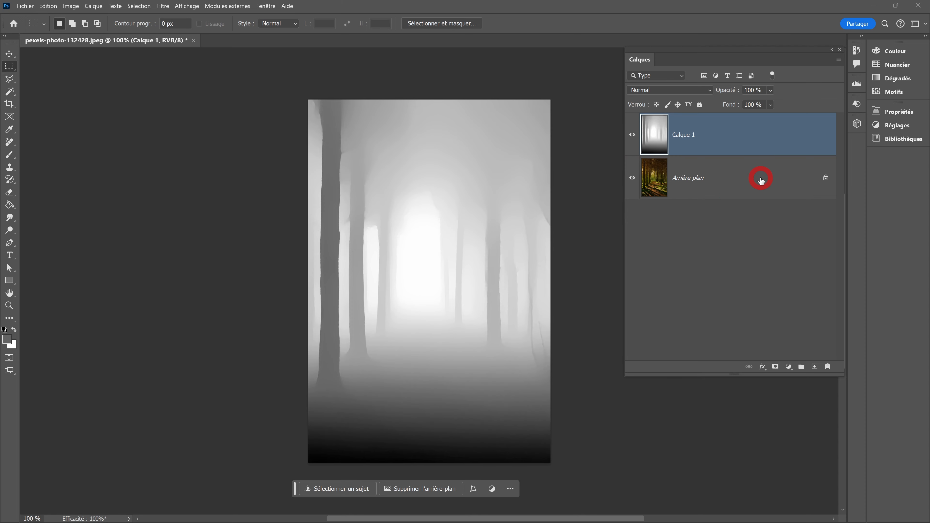
Step: Blend the depth map layer over the photo in Superposition mode at 100 % opacity to simulate fog
left_click(671, 93)
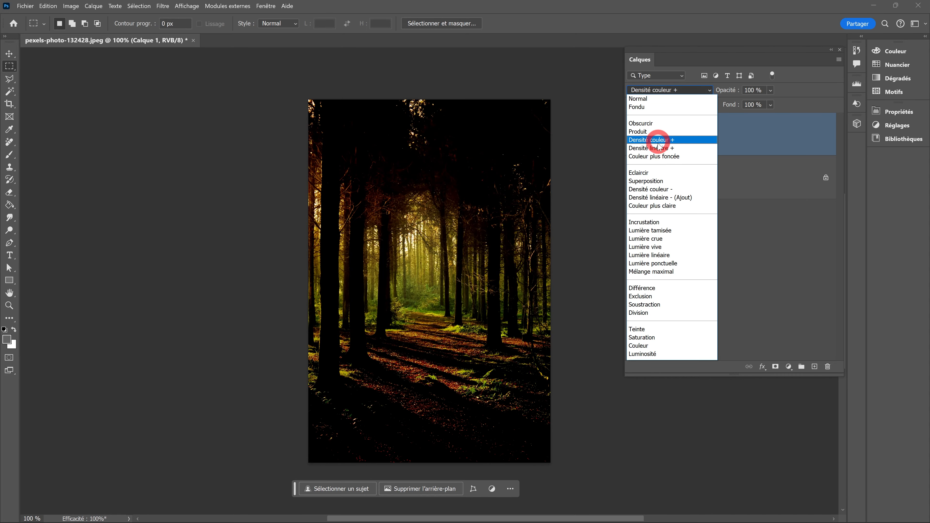
left_click(651, 182)
scroll(461, 266, "up", 1)
left_click_drag(461, 268, 466, 247)
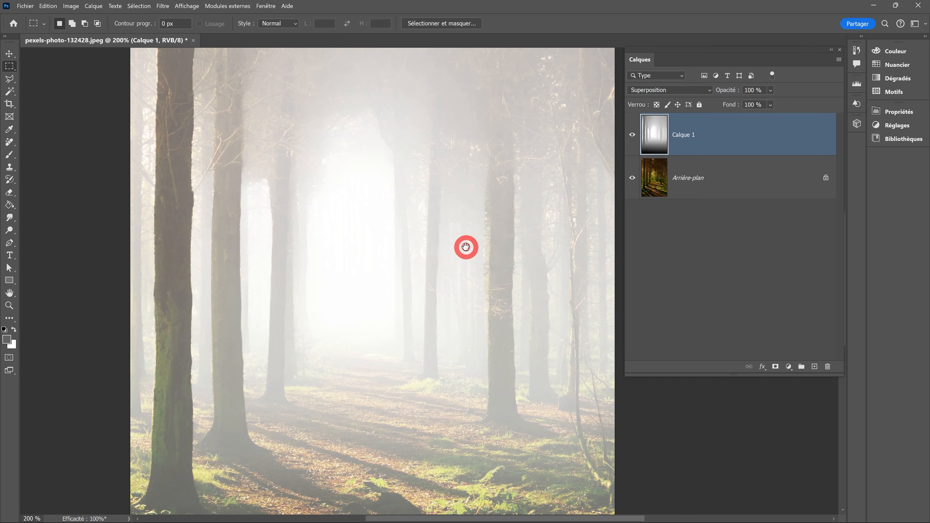
scroll(464, 247, "down", 1)
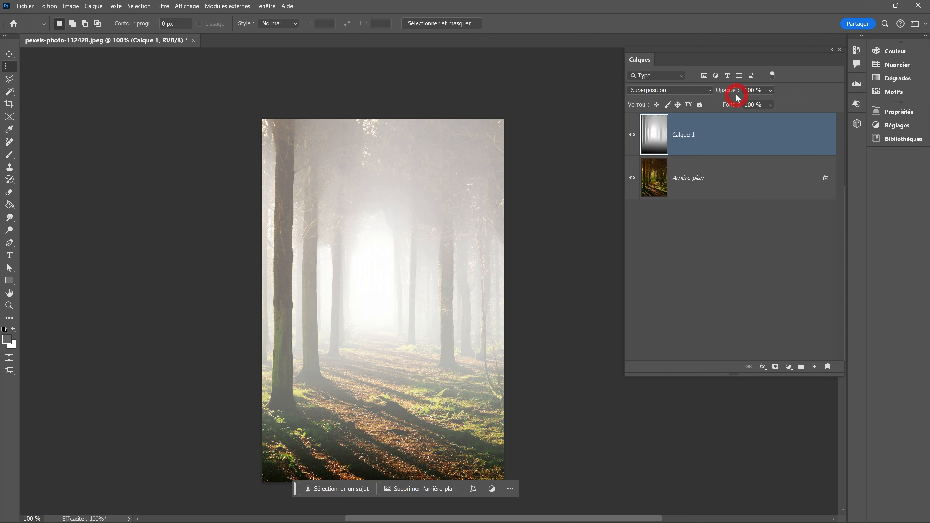
left_click_drag(730, 92, 831, 93)
left_click(665, 92)
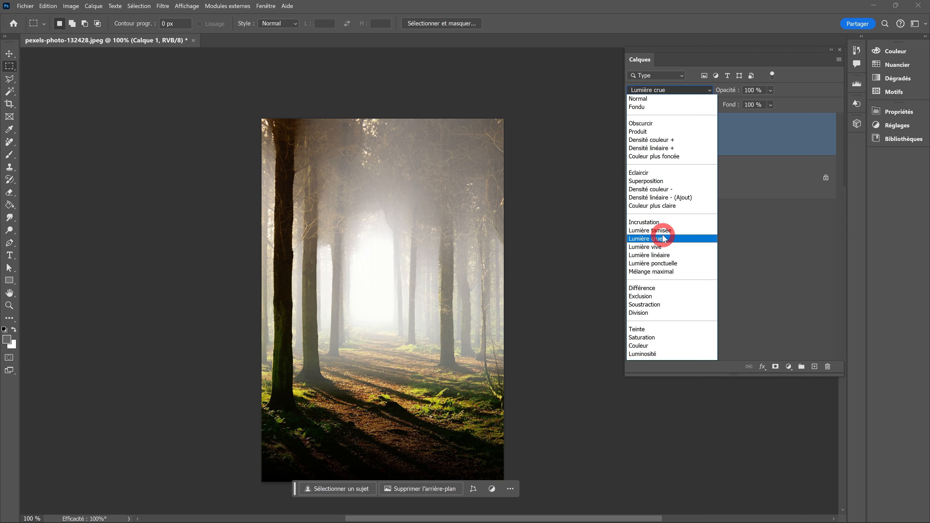
left_click(661, 181)
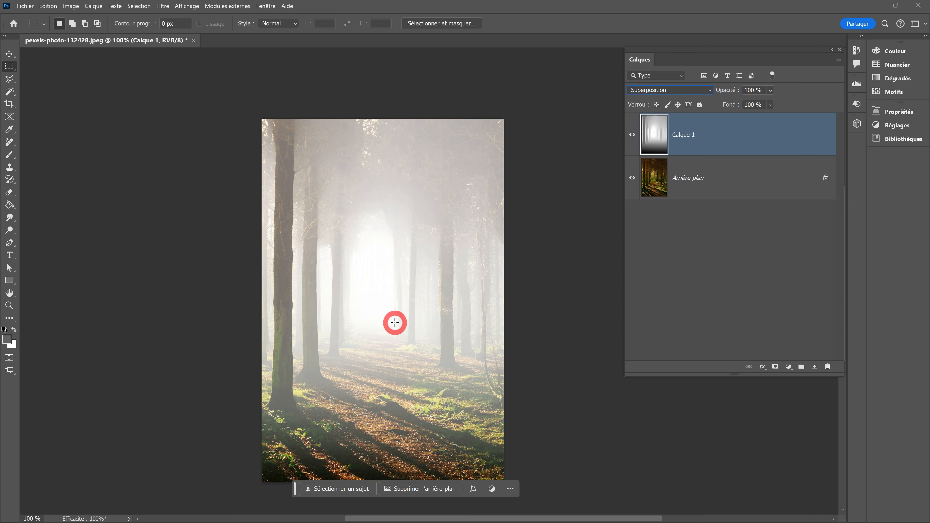
Step: Add a Teinte/Saturation adjustment layer above the depth map and clip it to that layer
left_click(789, 368)
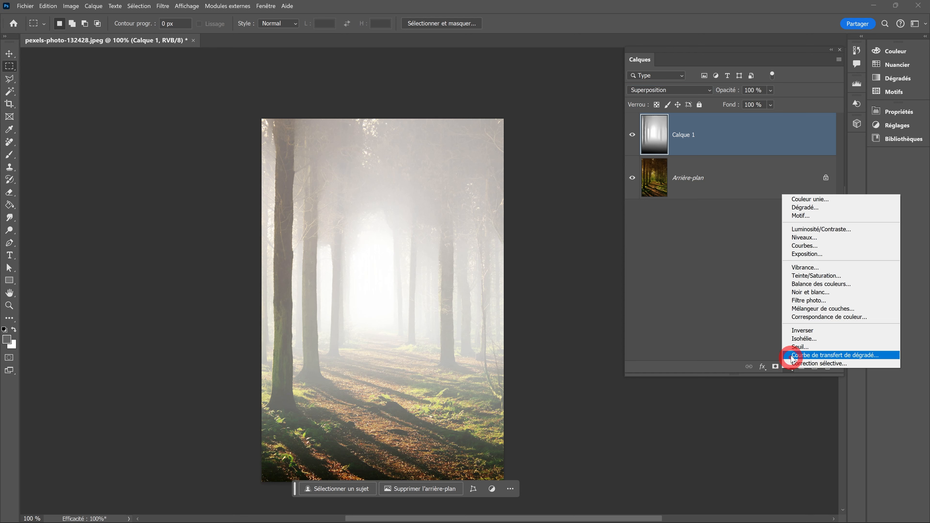
left_click(811, 276)
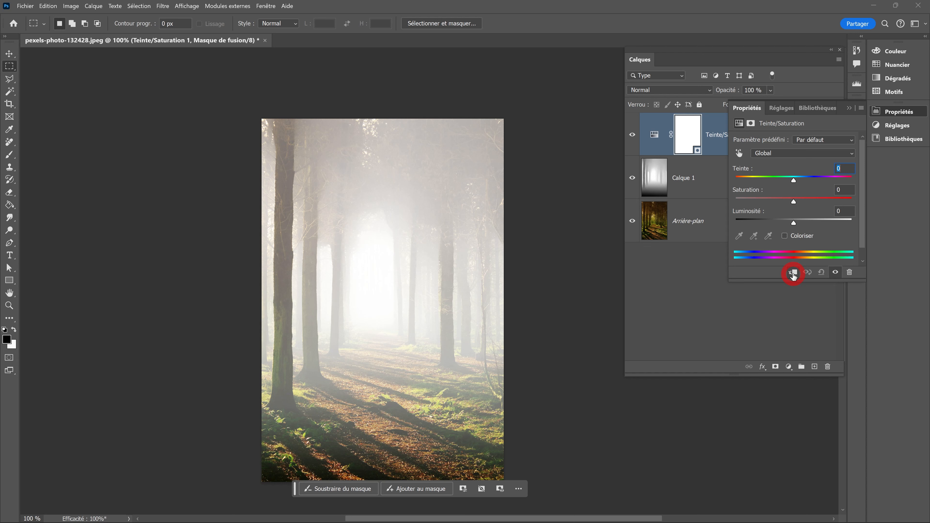
left_click(793, 274)
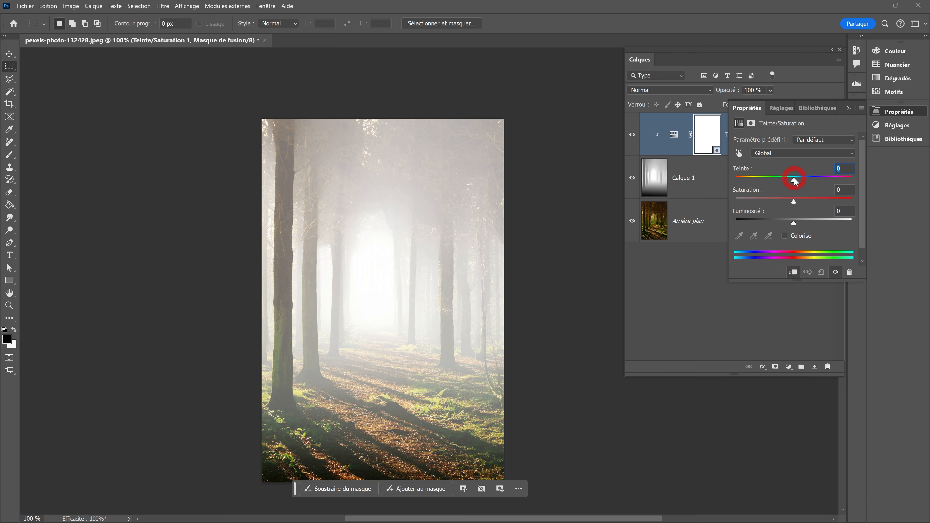
Step: Colorize the fog with Coloriser, using a pink hue of about 329 and a luminosity of -17
mouse_move(795, 183)
left_mouse_down()
mouse_move(847, 182)
mouse_move(743, 185)
mouse_move(838, 184)
mouse_move(798, 186)
mouse_move(813, 182)
left_mouse_up()
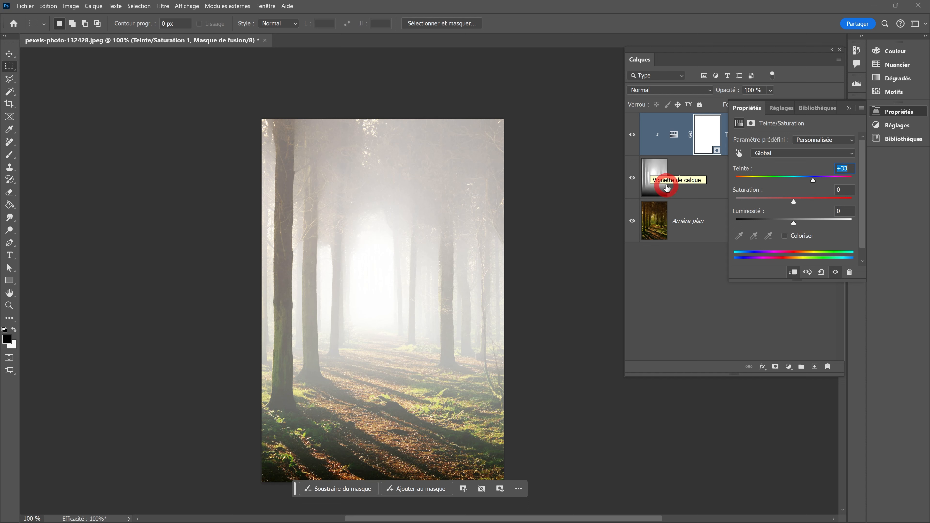
left_click(785, 236)
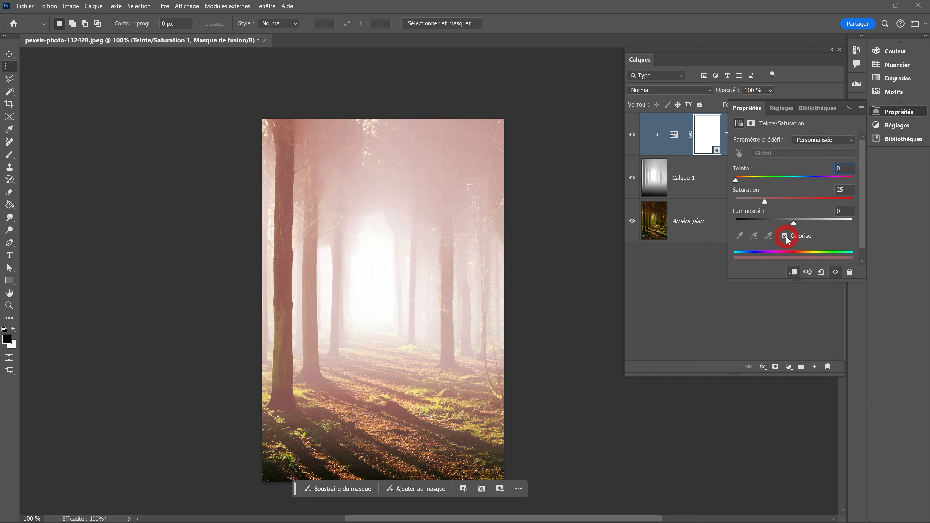
left_click_drag(736, 180, 815, 190)
left_click_drag(793, 223, 785, 224)
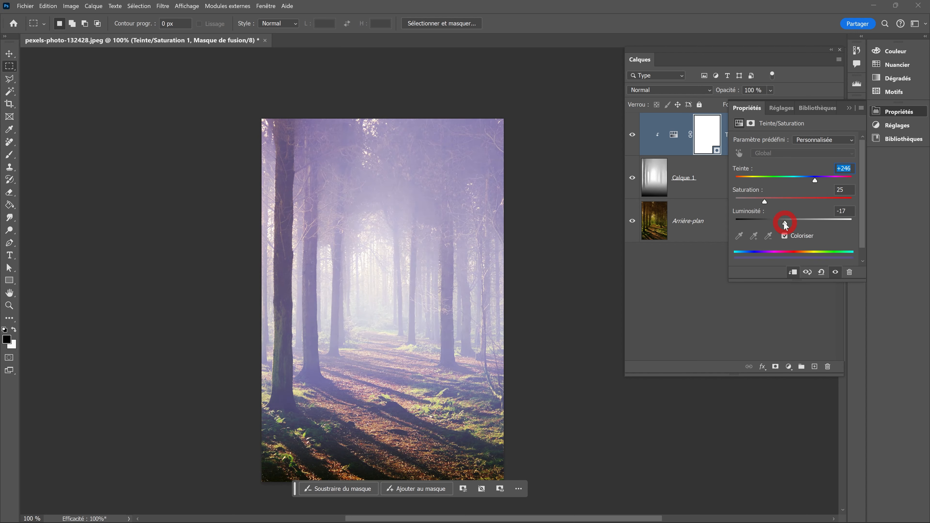
mouse_move(816, 180)
left_mouse_down()
mouse_move(736, 180)
mouse_move(810, 185)
left_mouse_up()
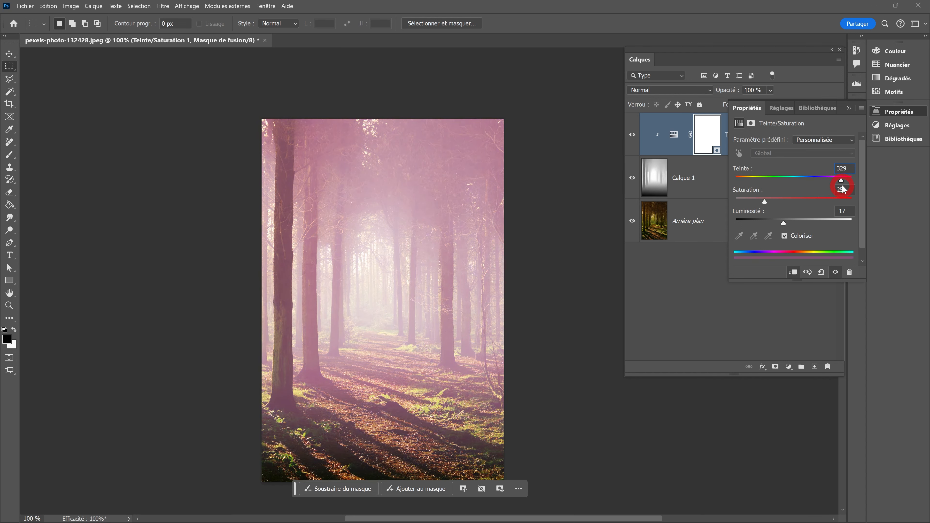
left_click(751, 54)
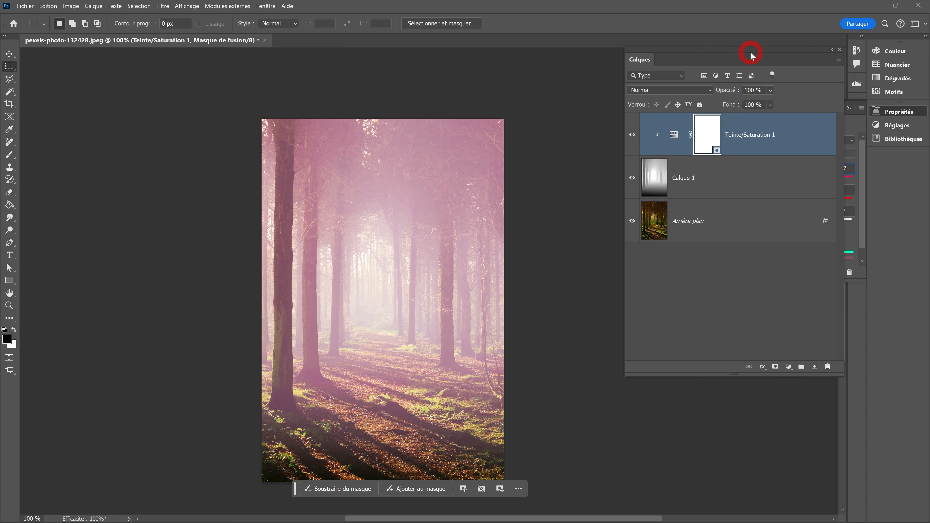
Step: Delete the Teinte/Saturation adjustment layer and return Calque 1 to the Normal blending mode
left_click(639, 138)
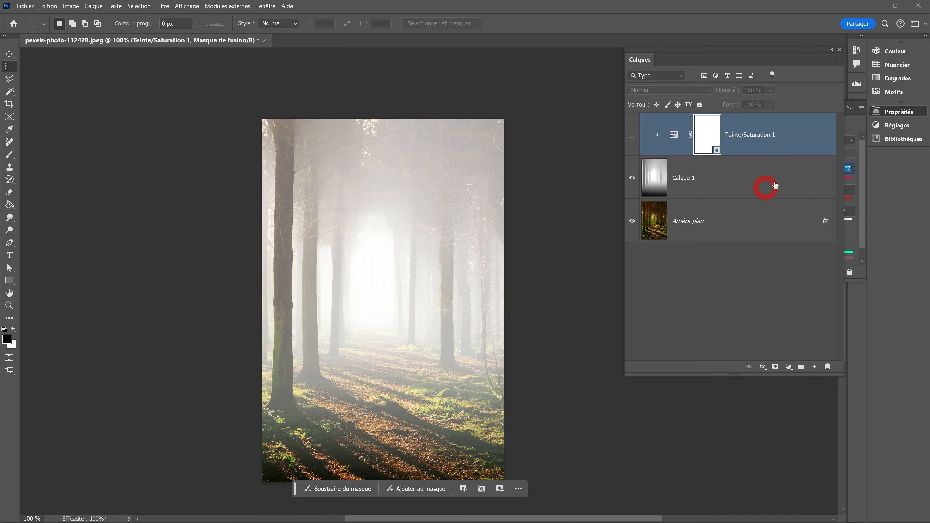
left_click_drag(788, 136, 820, 365)
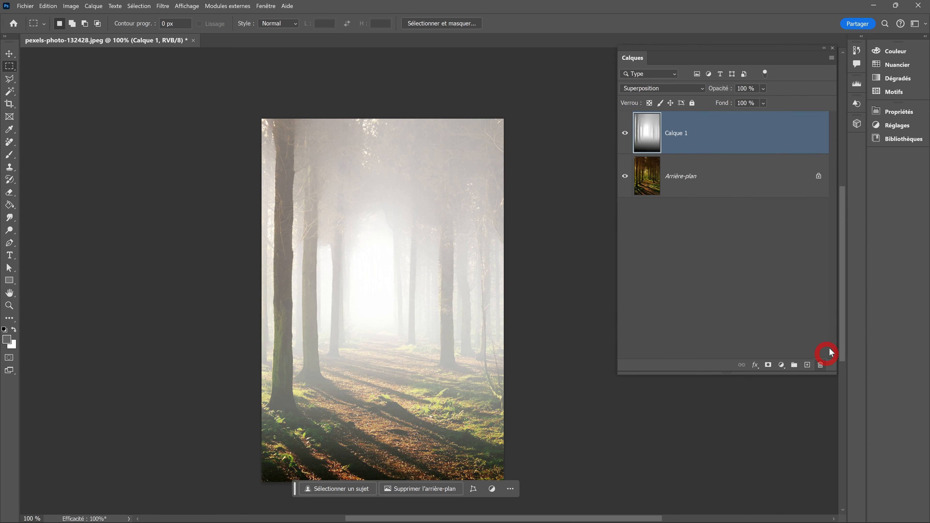
left_click(640, 90)
left_click(638, 102)
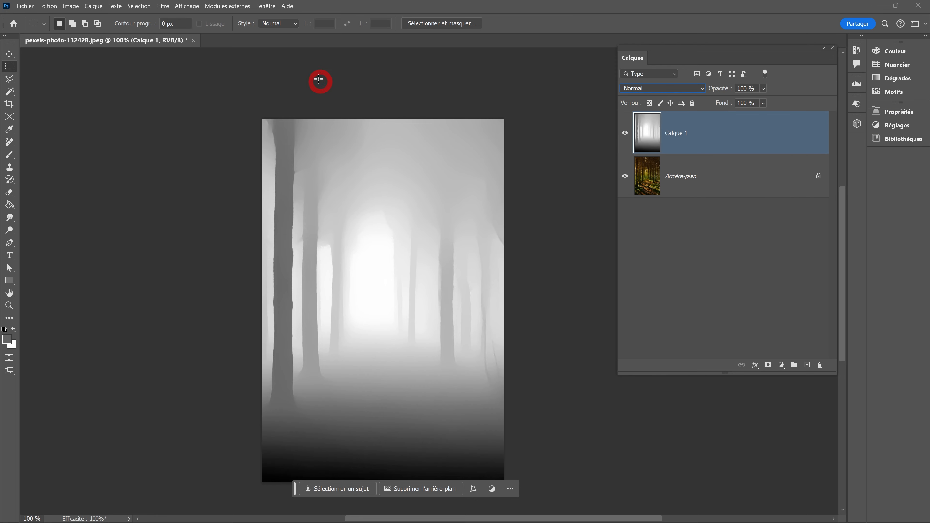
Step: Display the Couches panel beside the layers and load the RVB channel's luminosity as a selection
left_click(264, 8)
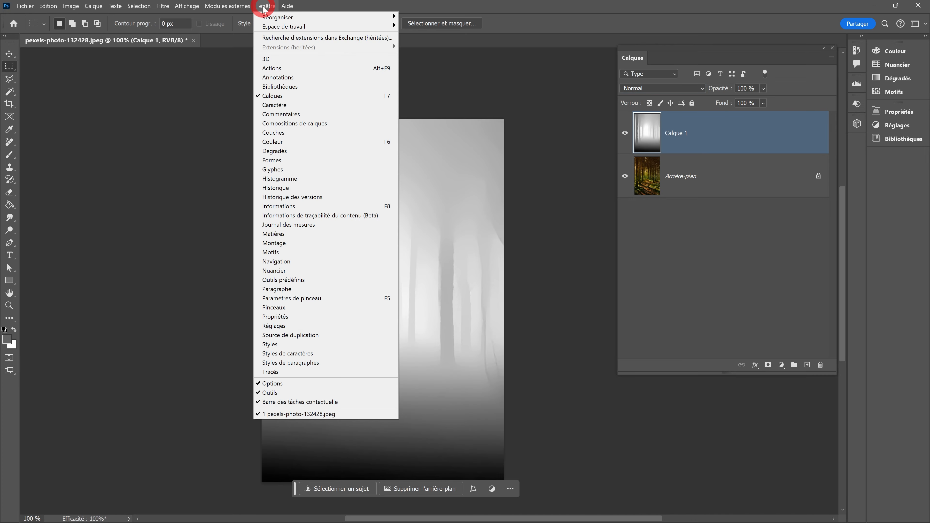
left_click(273, 133)
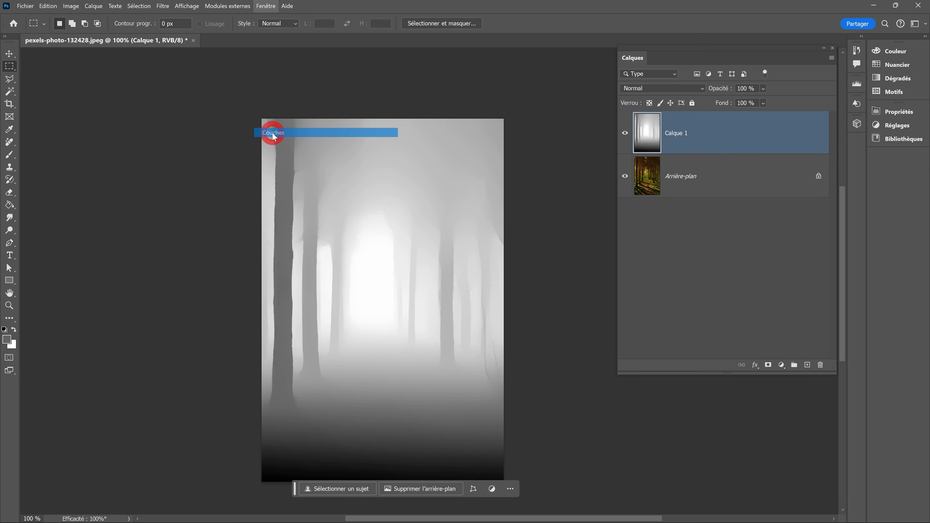
left_click_drag(665, 86, 555, 67)
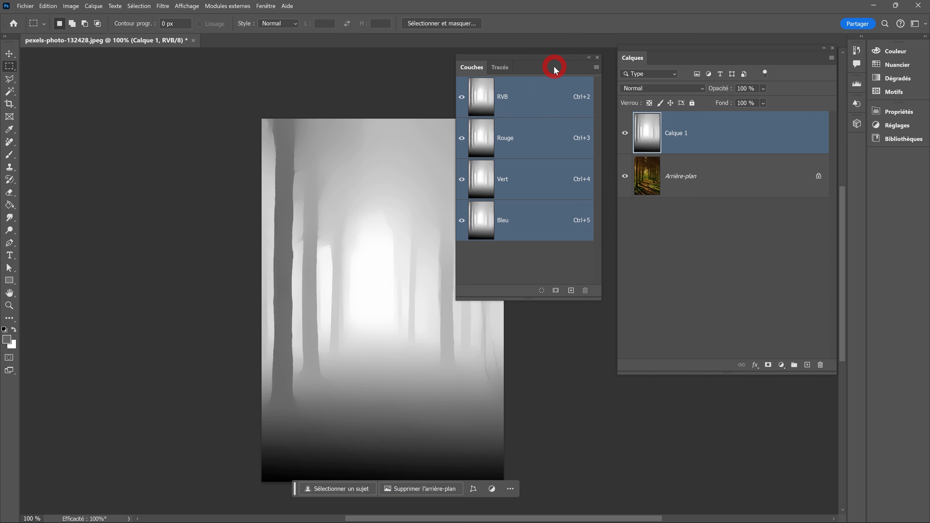
left_click(483, 101, "ctrl")
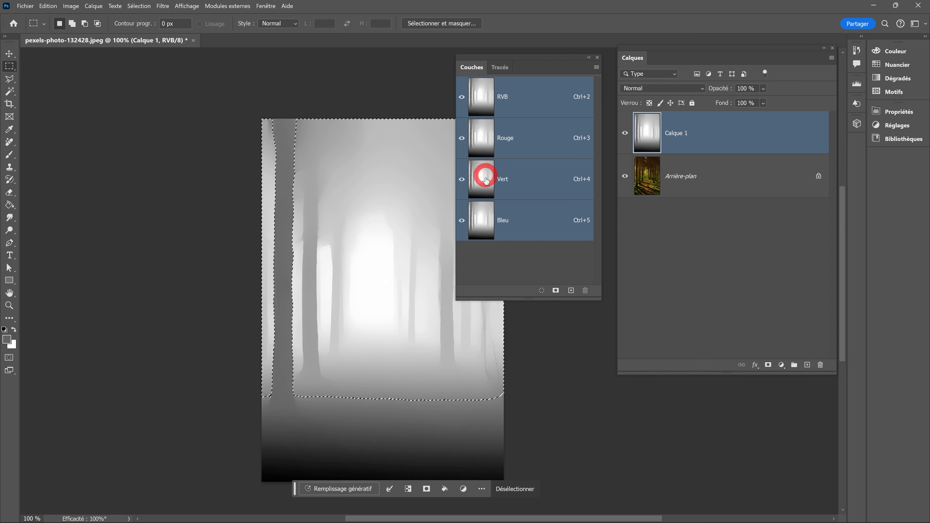
Step: Save the luminosity selection as a new alpha channel and deselect it
left_click(556, 295)
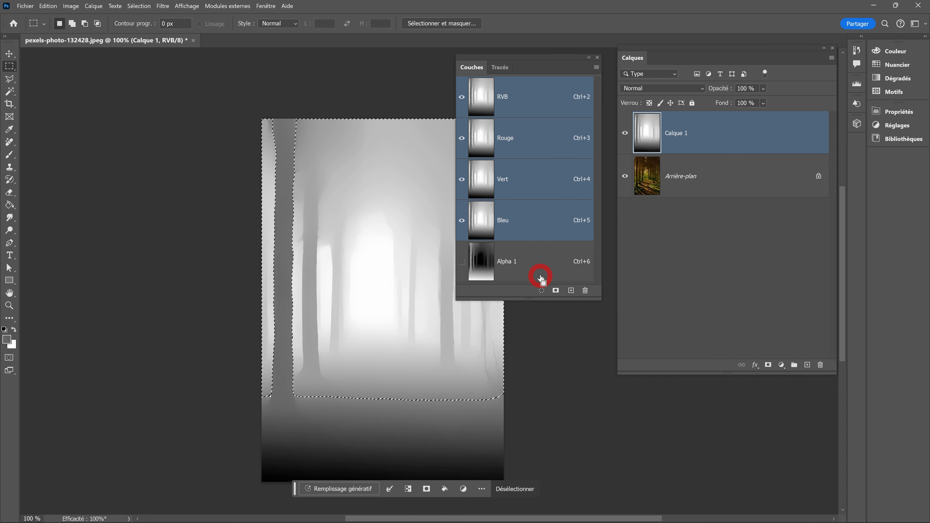
key("ctrl+d")
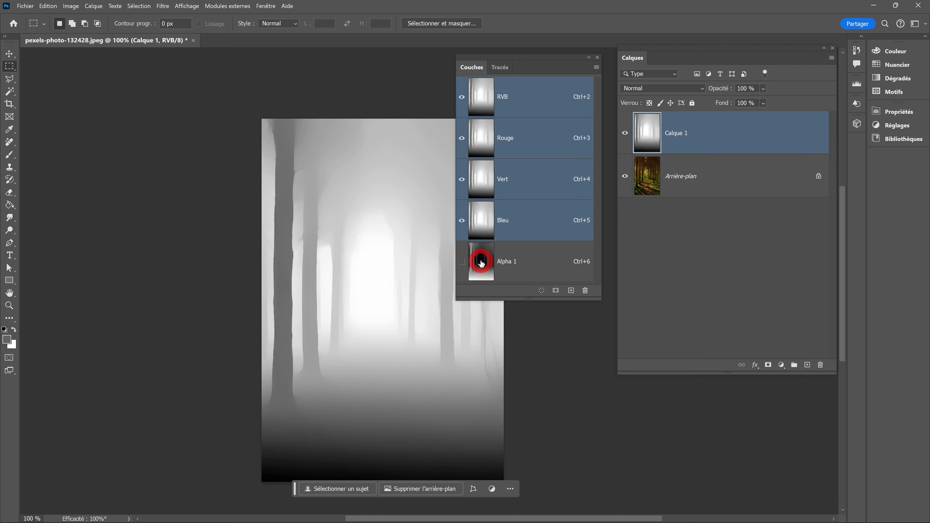
left_click_drag(549, 300, 552, 337)
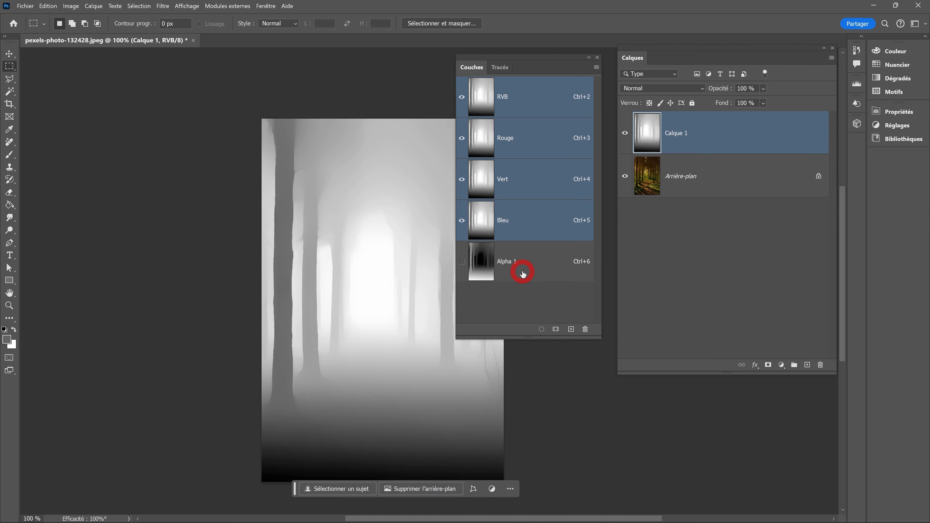
Step: Load the Alpha 1 channel as a selection and switch back to the composite RVB channel
left_click(494, 256)
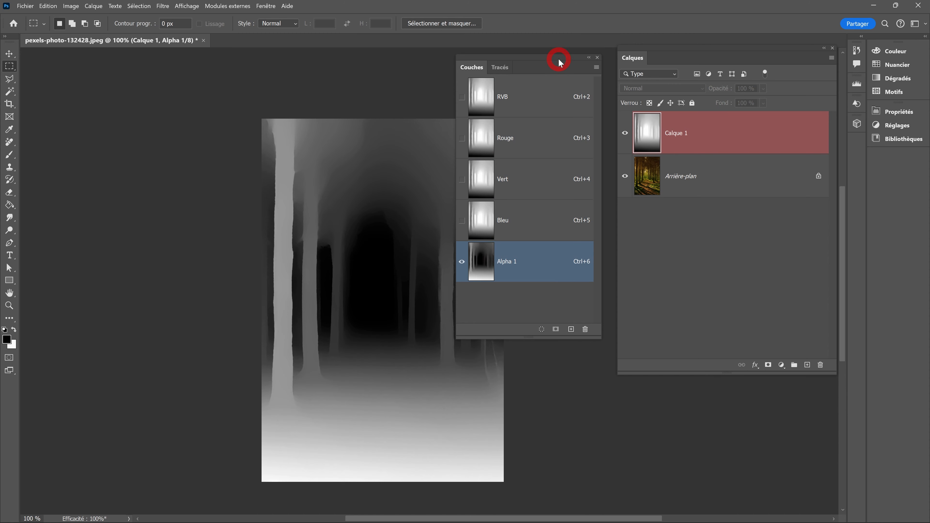
left_click_drag(556, 56, 584, 68)
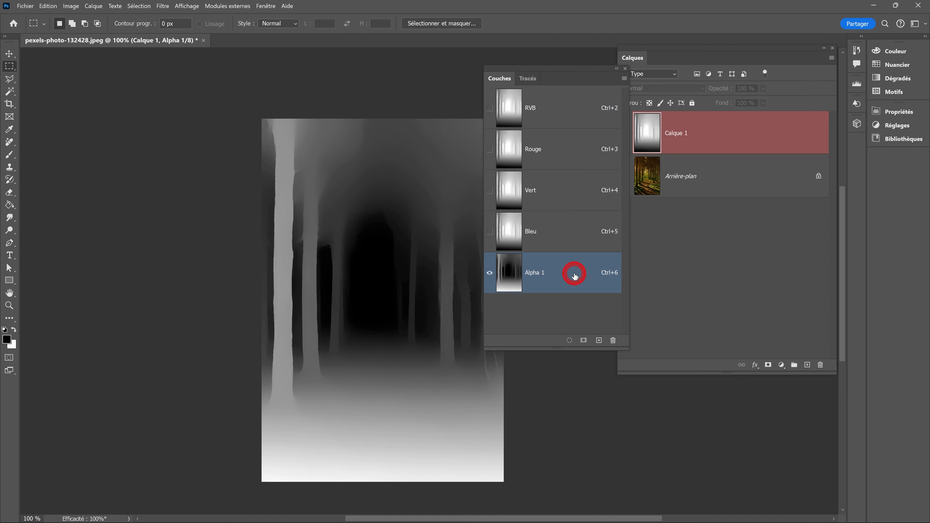
left_click(569, 342)
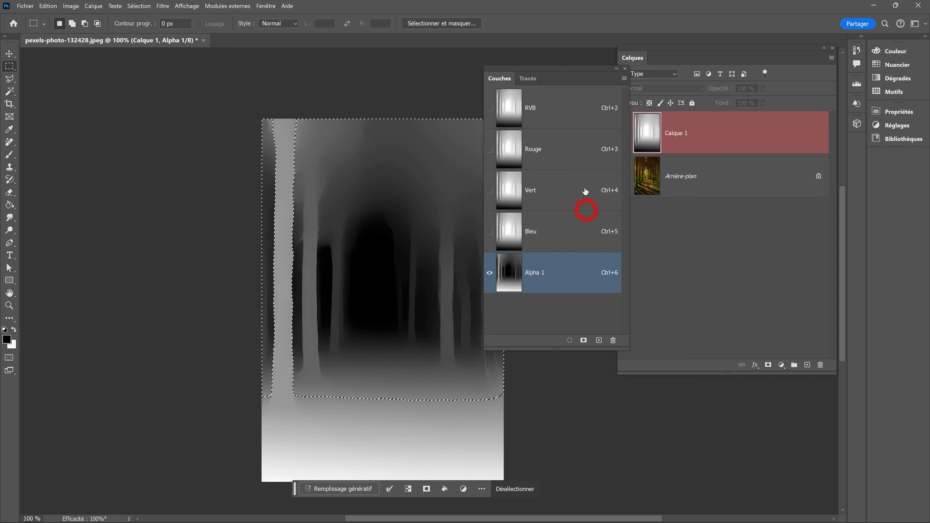
left_click(554, 115)
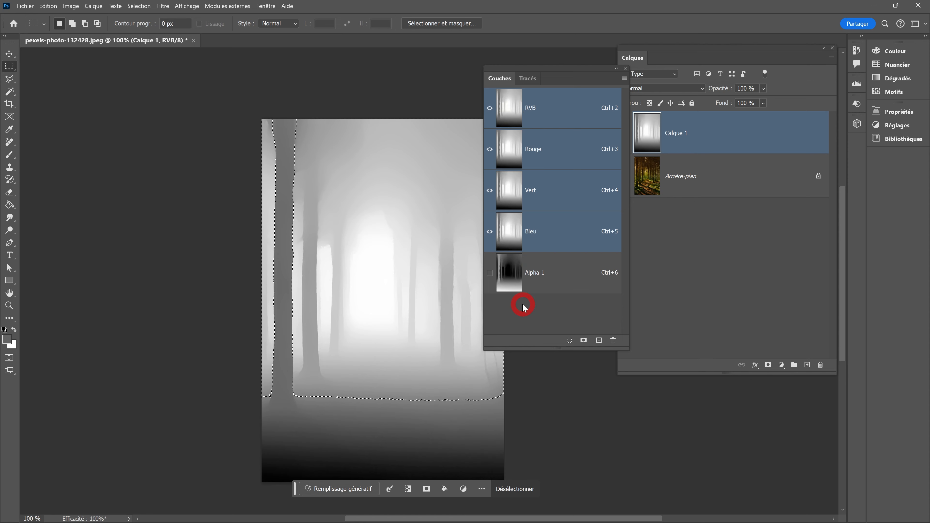
Step: Collapse the Couches panel and hide the Calque 1 depth map layer
left_click(614, 75)
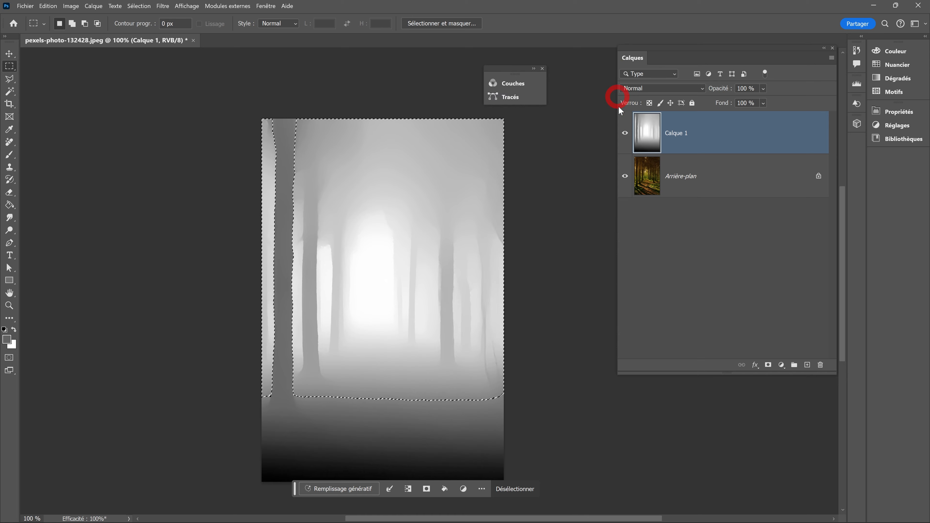
left_click(626, 134)
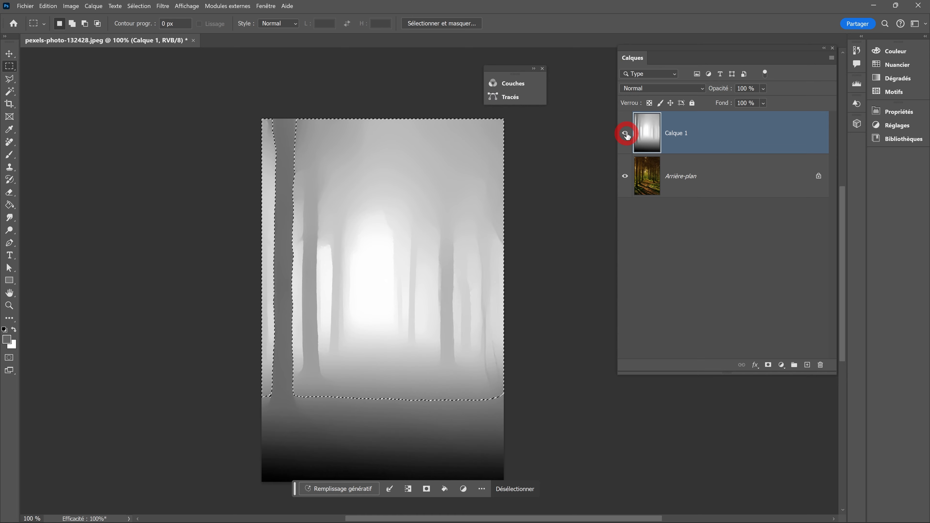
left_click(625, 136)
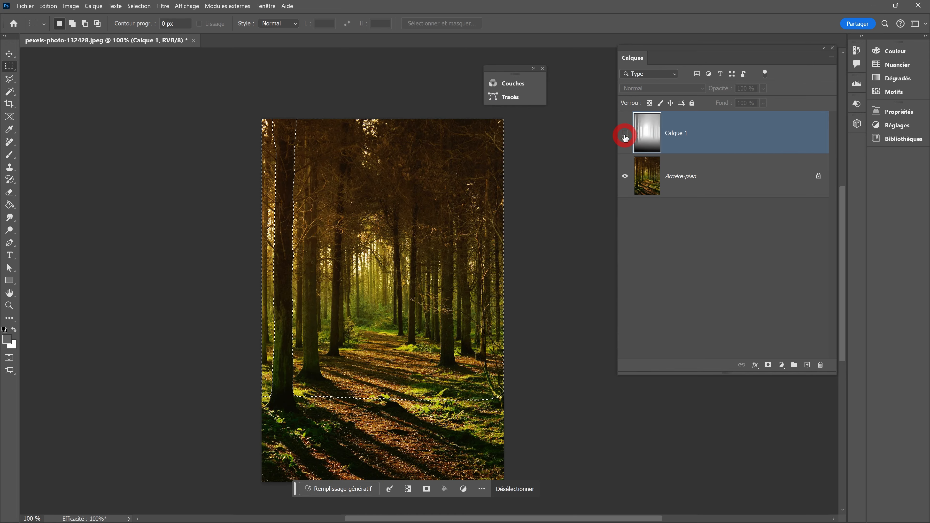
Step: Add a Couleur unie fill layer in blue 4986f6, masked by the active depth selection
left_click(781, 365)
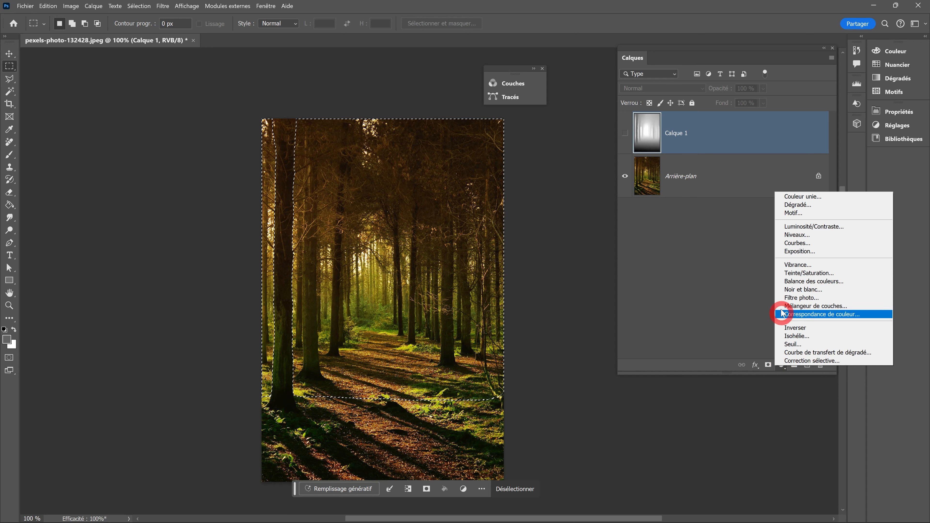
left_click(803, 196)
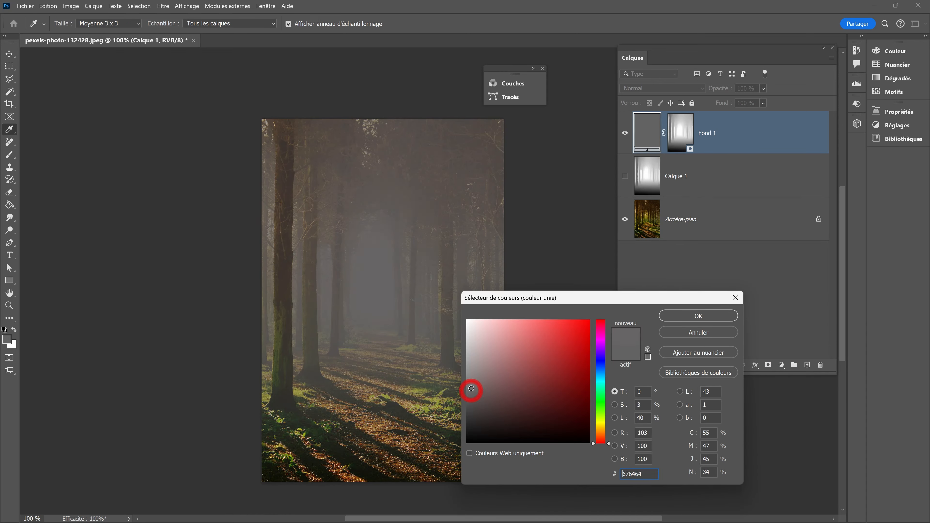
left_click_drag(471, 389, 697, 377)
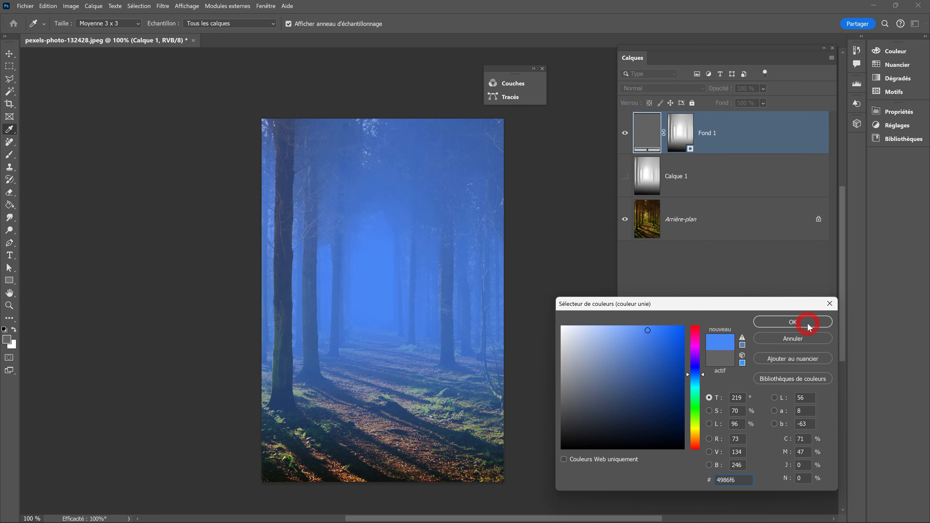
left_click(793, 323)
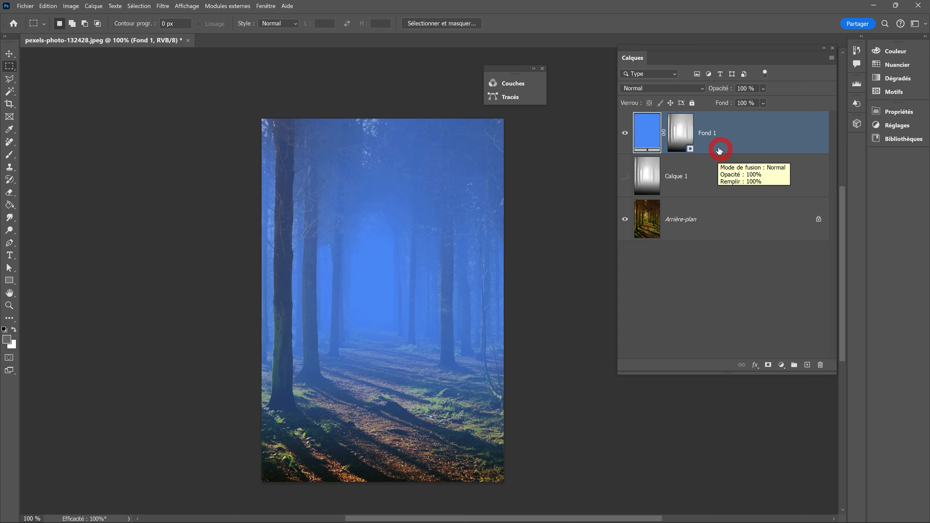
Step: Set the colour fill layer's blending mode to Superposition and change its fill colour to c8a675
left_click(662, 89)
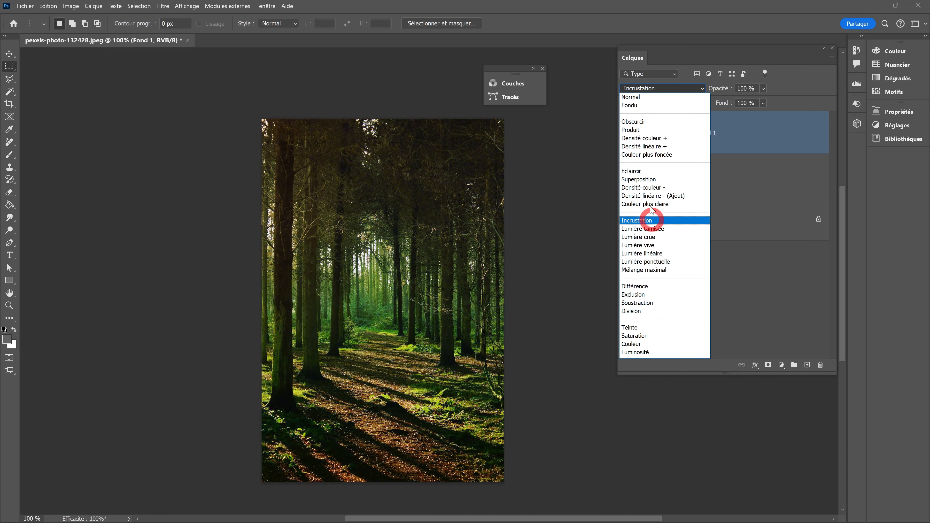
left_click(645, 180)
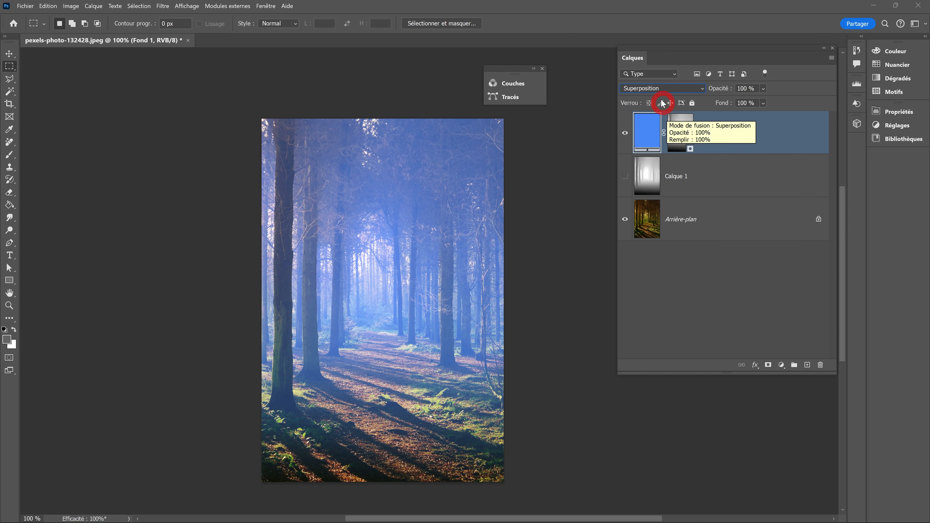
double_click(646, 130)
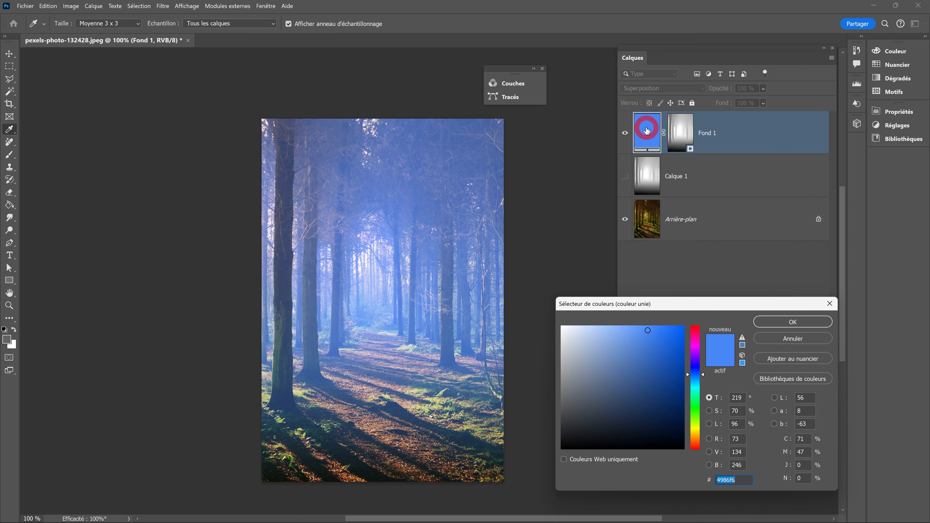
left_click_drag(695, 374, 695, 439)
mouse_move(654, 351)
left_mouse_down()
mouse_move(596, 322)
mouse_move(612, 352)
left_mouse_up()
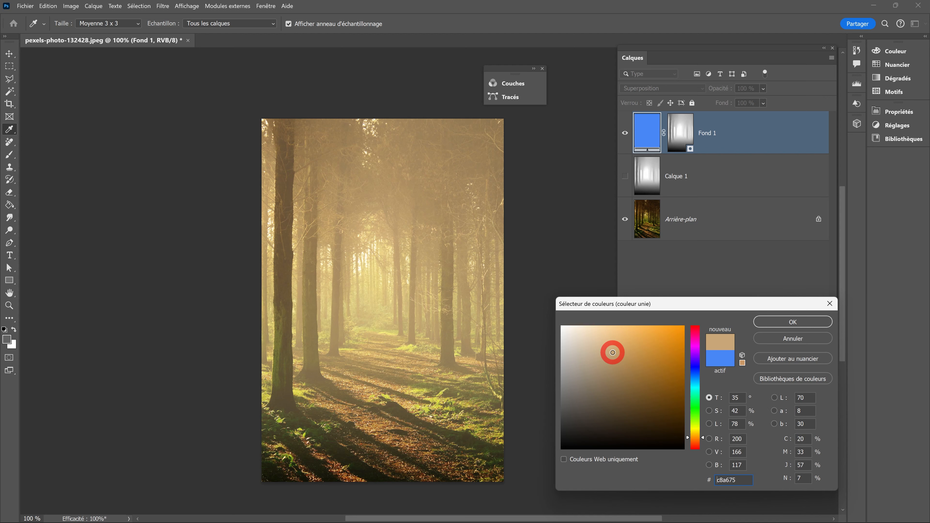
left_click(770, 322)
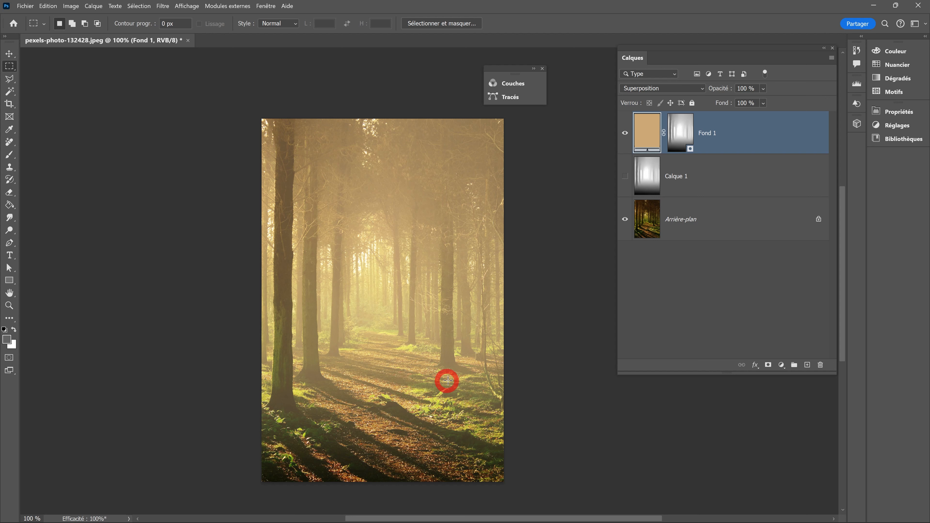
Step: Apply a Niveaux adjustment to the Fond 1 layer mask with input black 133 and midtones 0,94
left_click(680, 132)
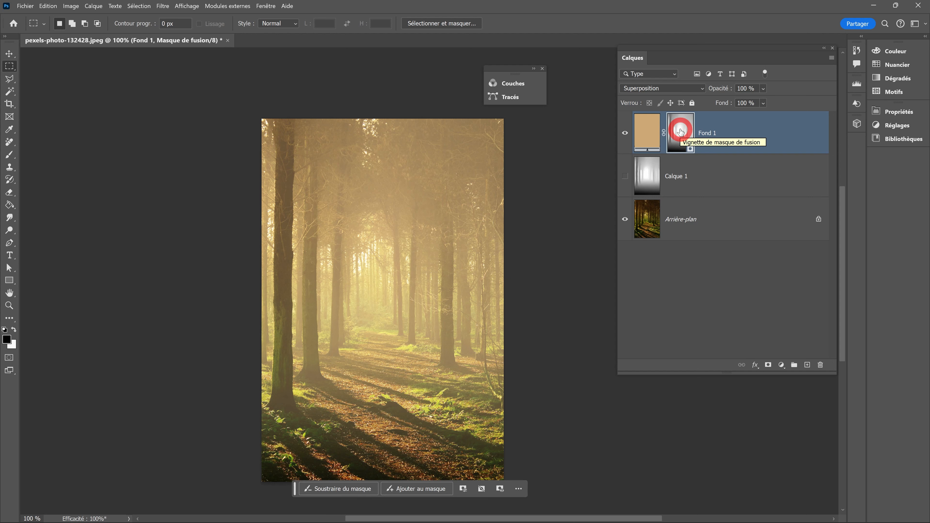
left_click(73, 7)
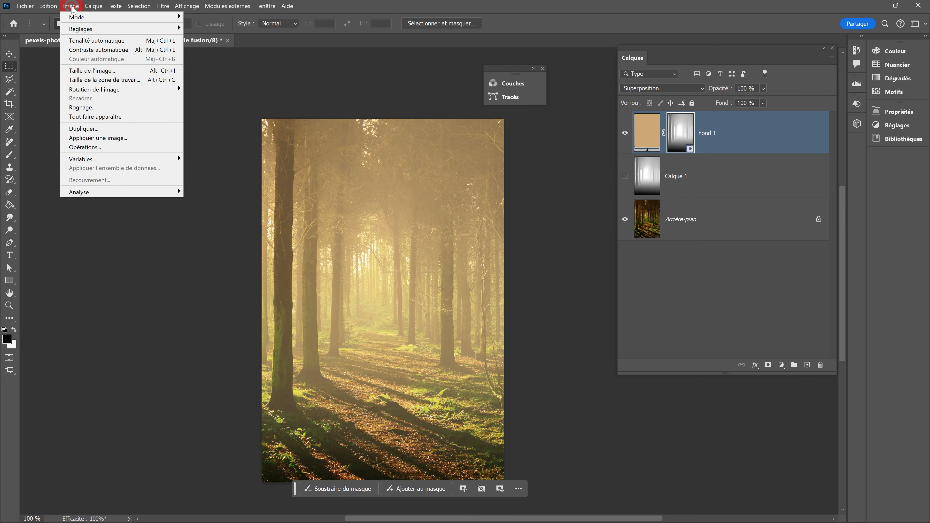
left_click(81, 31)
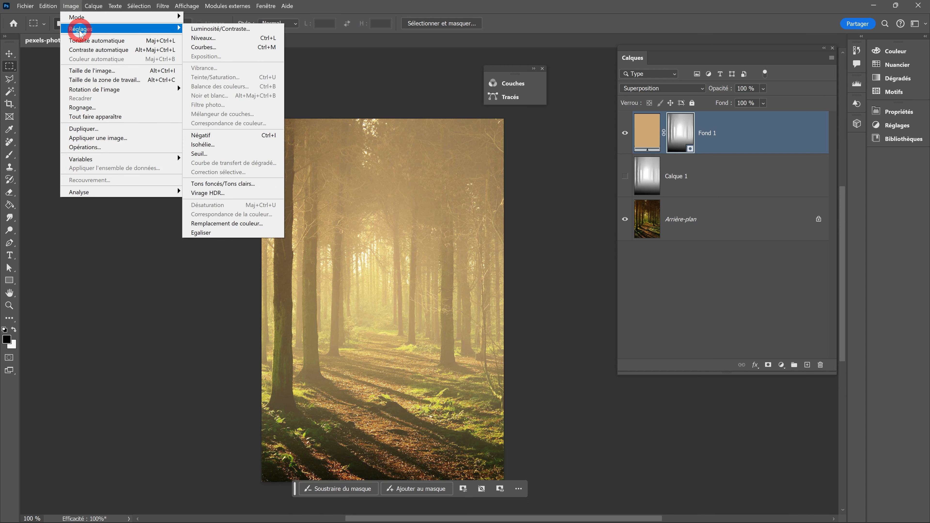
left_click(216, 39)
left_click_drag(163, 94, 185, 96)
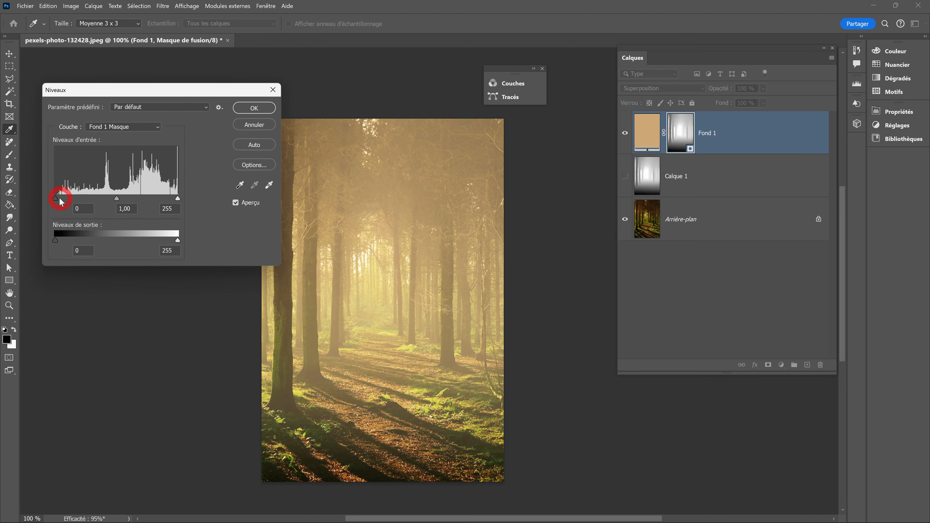
left_click_drag(57, 199, 150, 201)
left_click(148, 202)
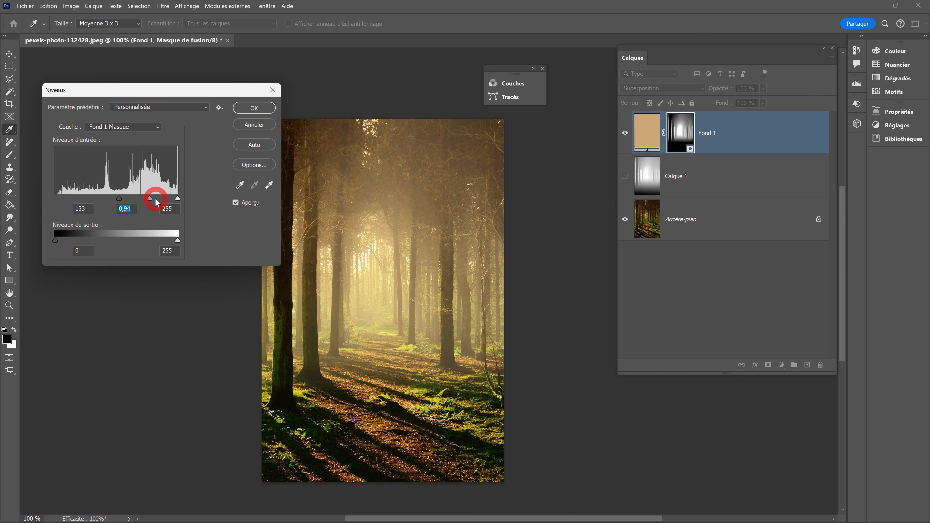
left_click(247, 109)
key("m")
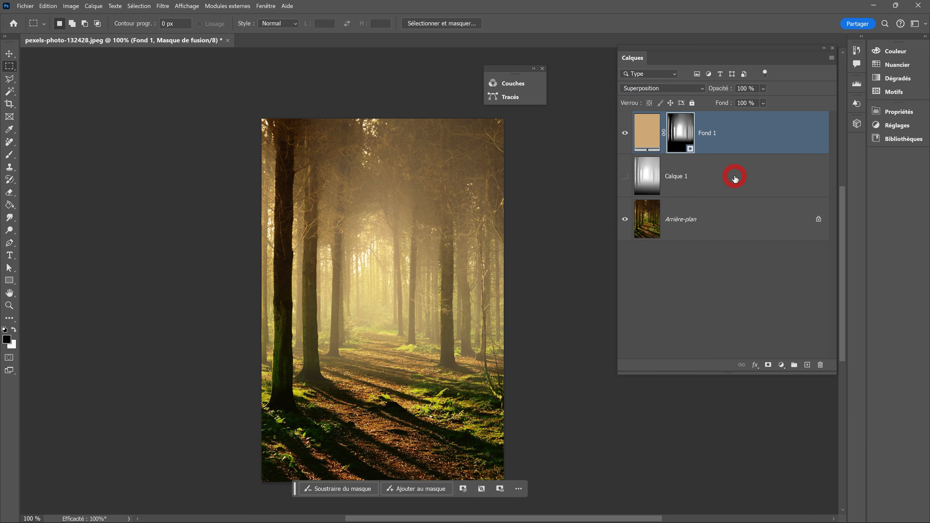
Step: Stamp the visible layers into a new top layer and start Flou de l'objectif on it with Alpha 1 as the depth source
key("ctrl+alt+shift+e")
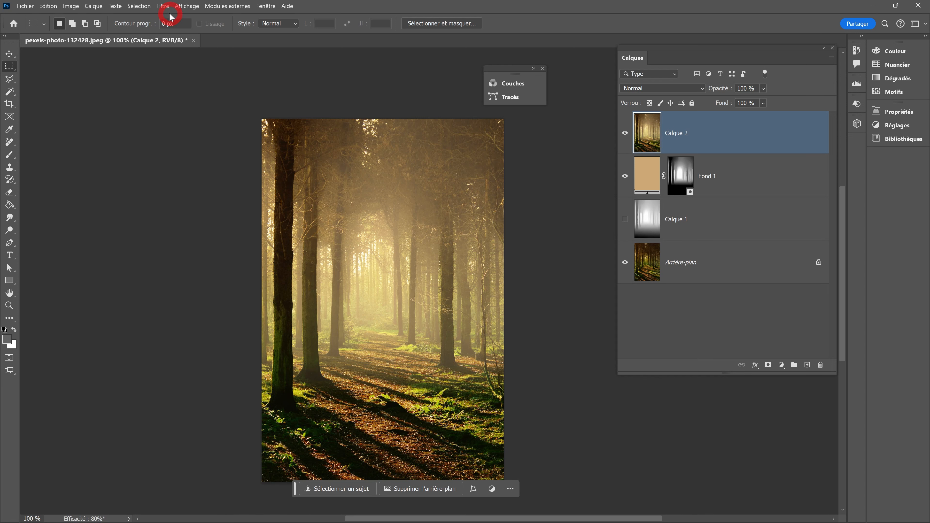
left_click(163, 6)
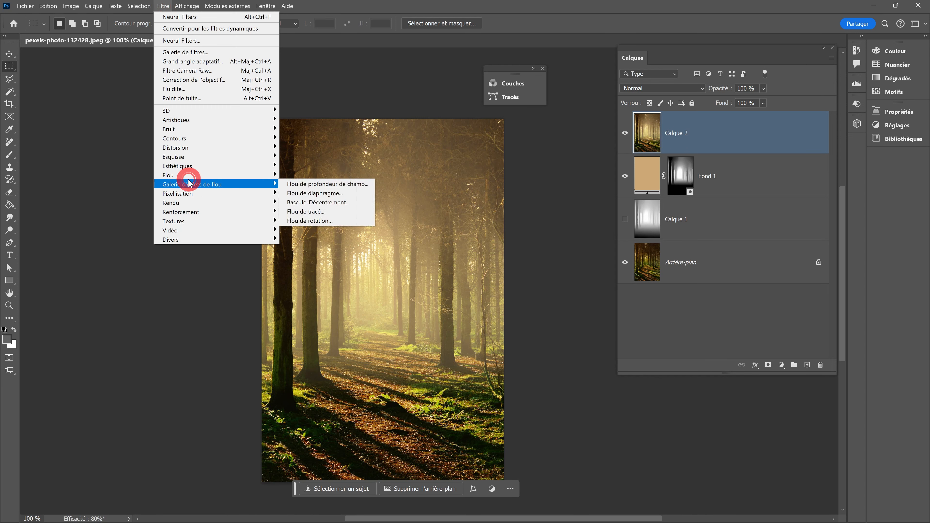
mouse_move(192, 176)
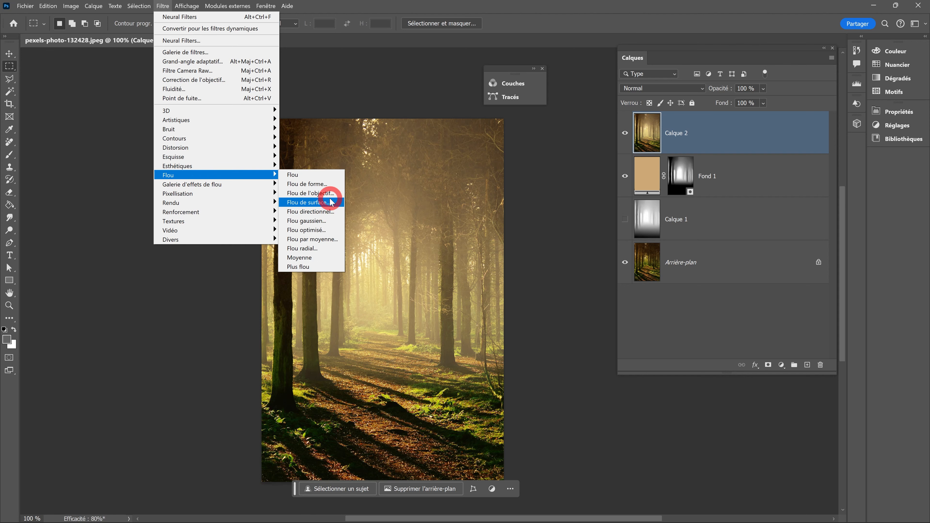
left_click(325, 193)
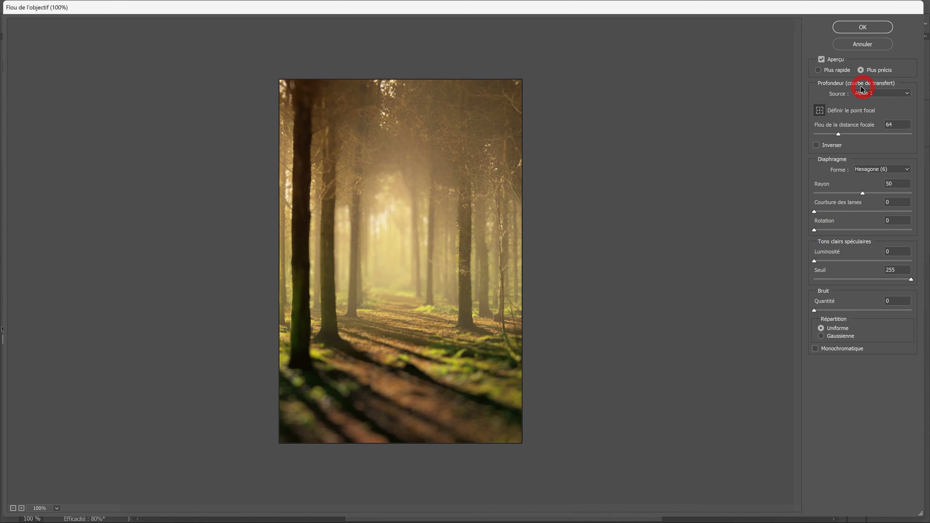
left_click(885, 93)
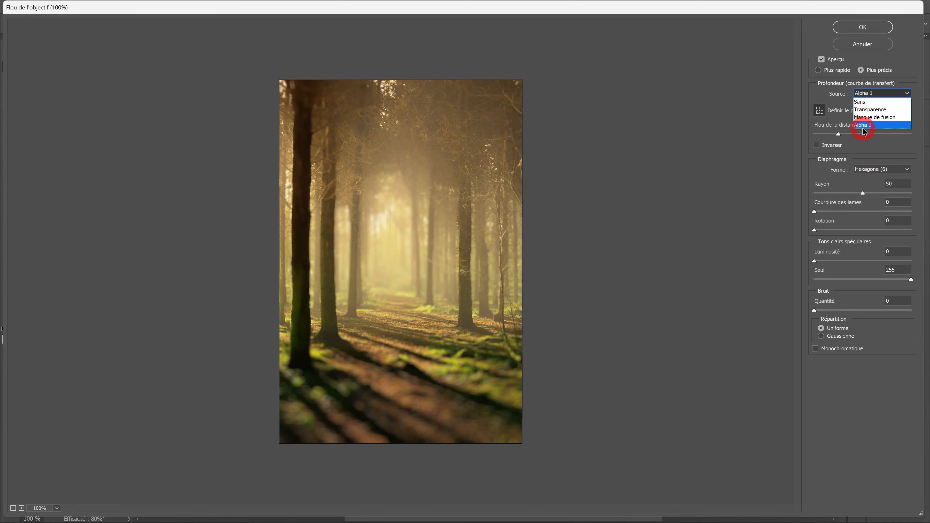
left_click(869, 126)
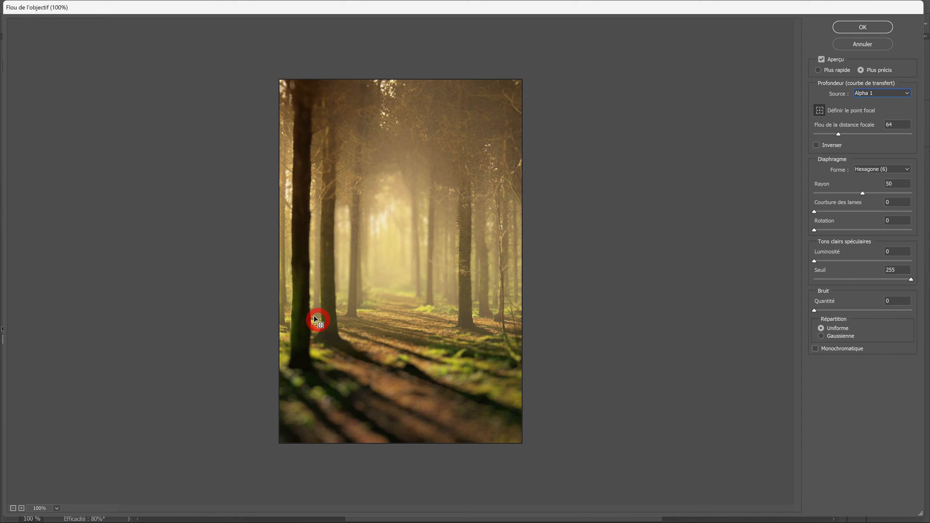
Step: Compare both depth directions, leave Inverser enabled and set Flou de la distance focale to 105
left_click(822, 146)
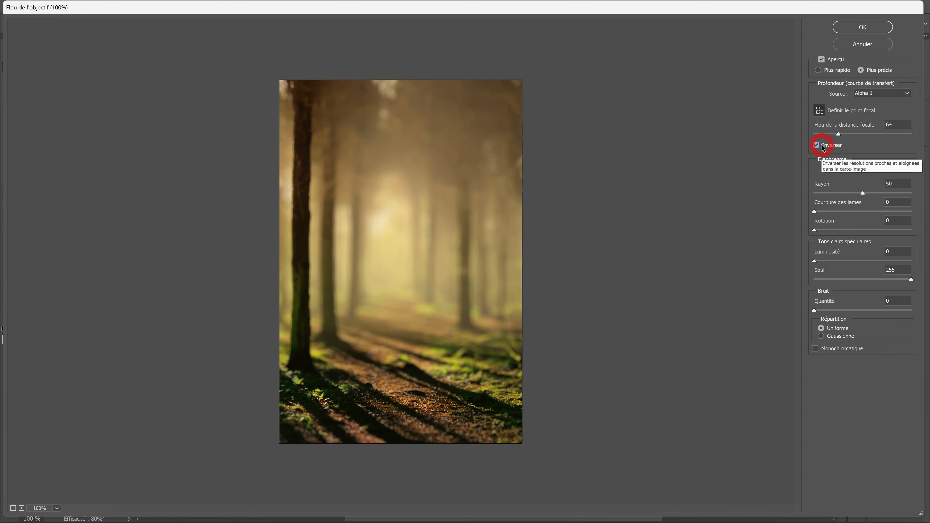
left_click(822, 146)
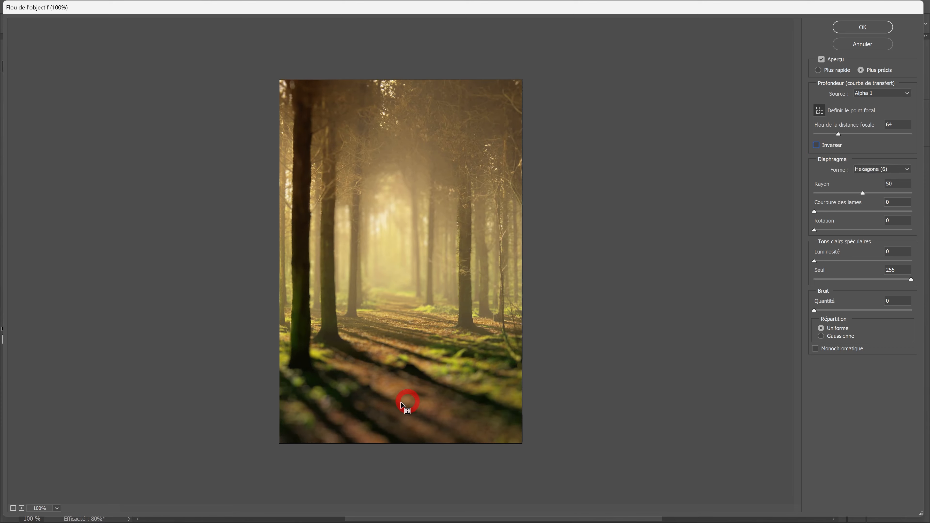
left_click(817, 146)
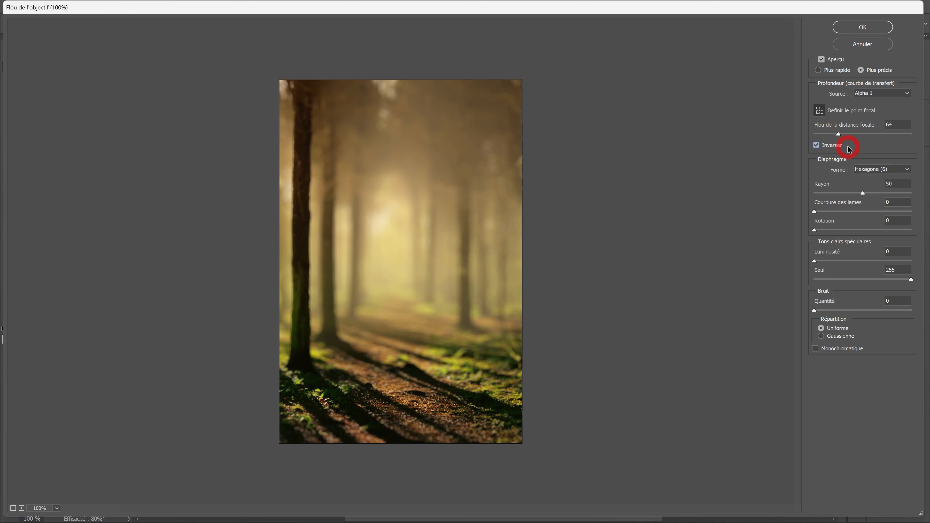
mouse_move(838, 135)
left_mouse_down()
mouse_move(798, 134)
mouse_move(898, 143)
mouse_move(854, 140)
left_mouse_up()
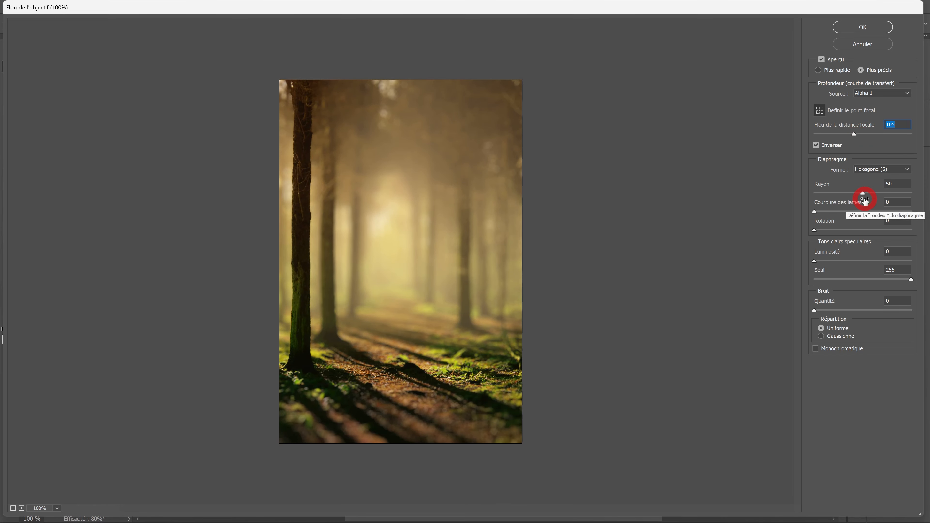
Step: Set the blur's diaphragm radius to 36 and its shape to Heptagone (7)
left_click_drag(861, 194, 850, 172)
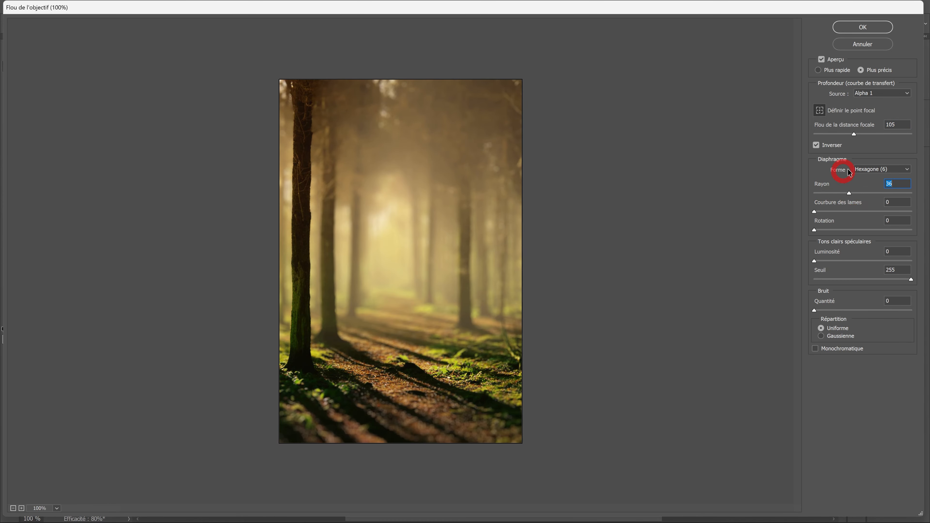
left_click(864, 170)
left_click(865, 185)
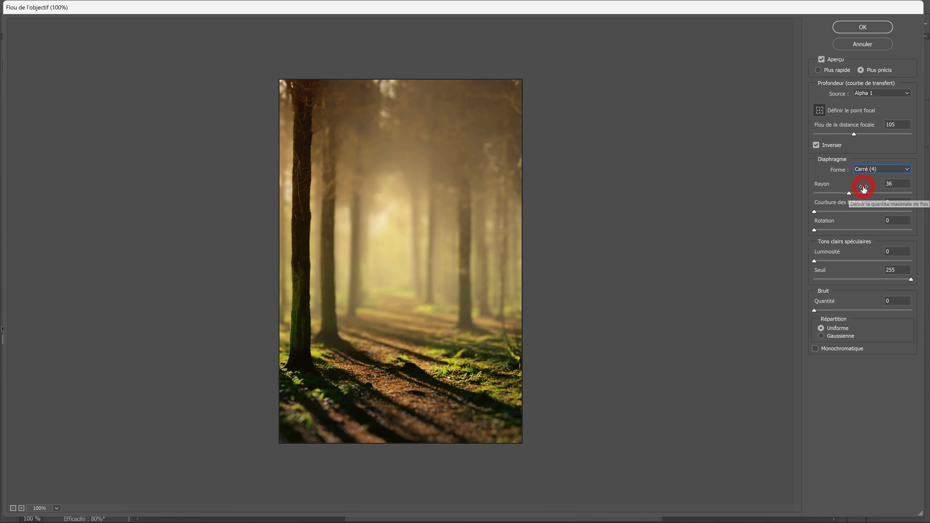
left_click(867, 171)
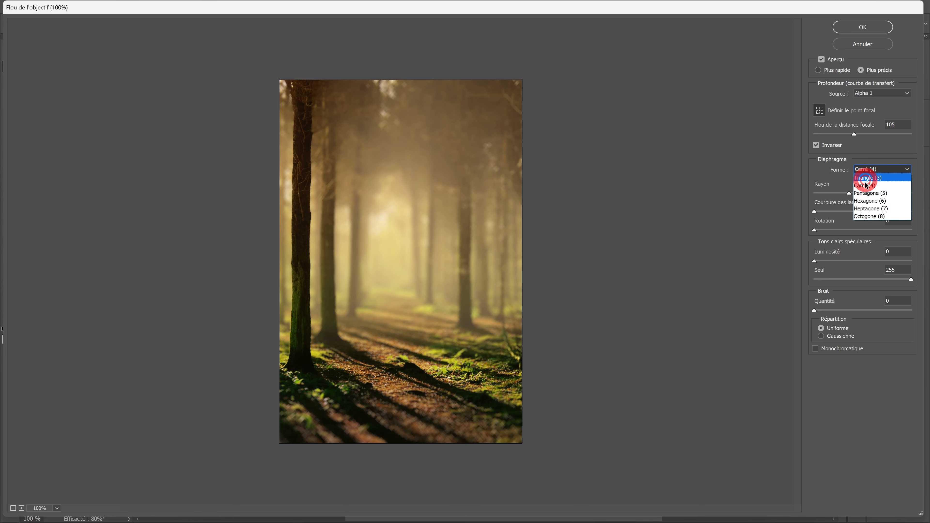
left_click(873, 209)
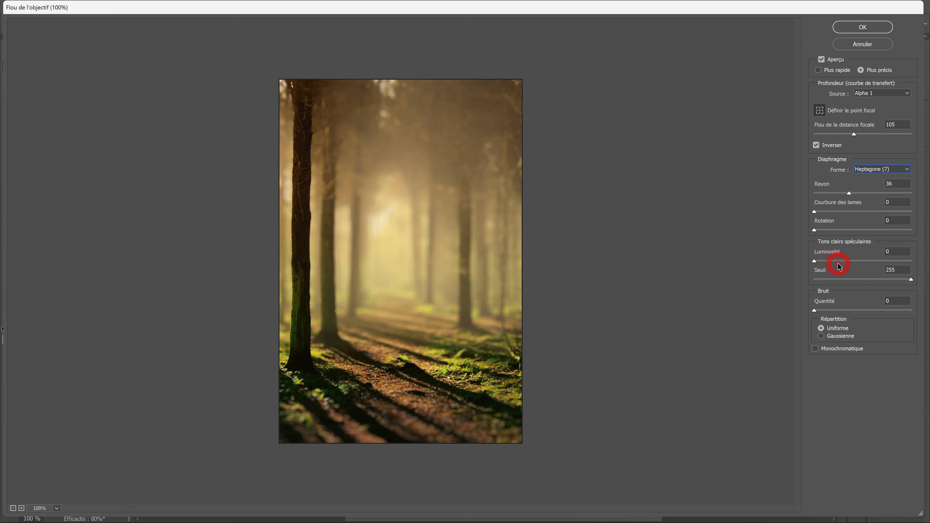
Step: Set the specular highlights to Luminosité 50 and Seuil 147
left_click_drag(839, 265, 862, 285)
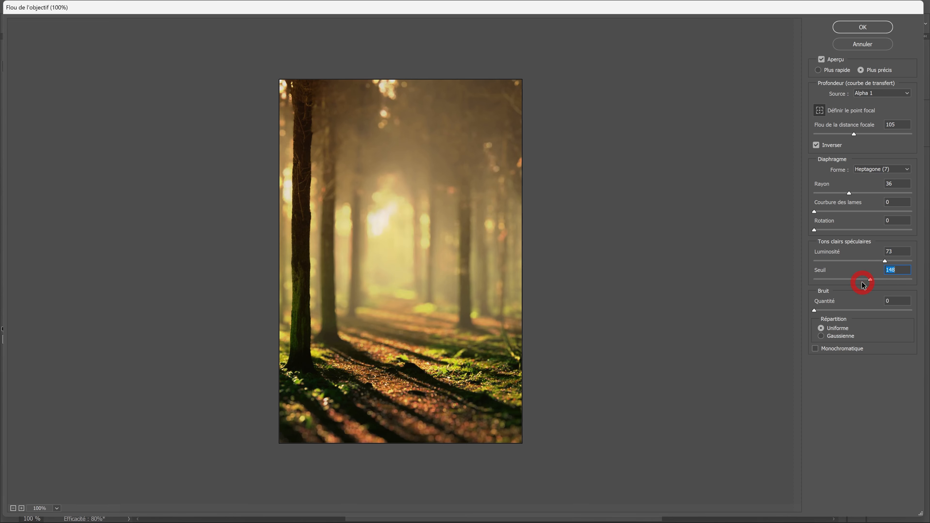
left_click_drag(881, 265, 859, 285)
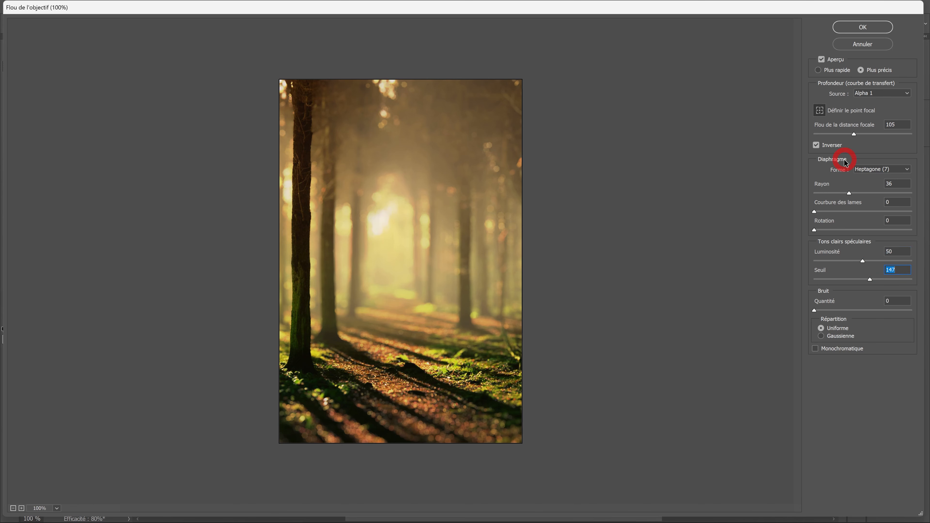
Step: Set the blur's diaphragm shape to Pentagone (5) and its noise to Gaussienne and Monochromatique, and apply the filter
left_click(867, 175)
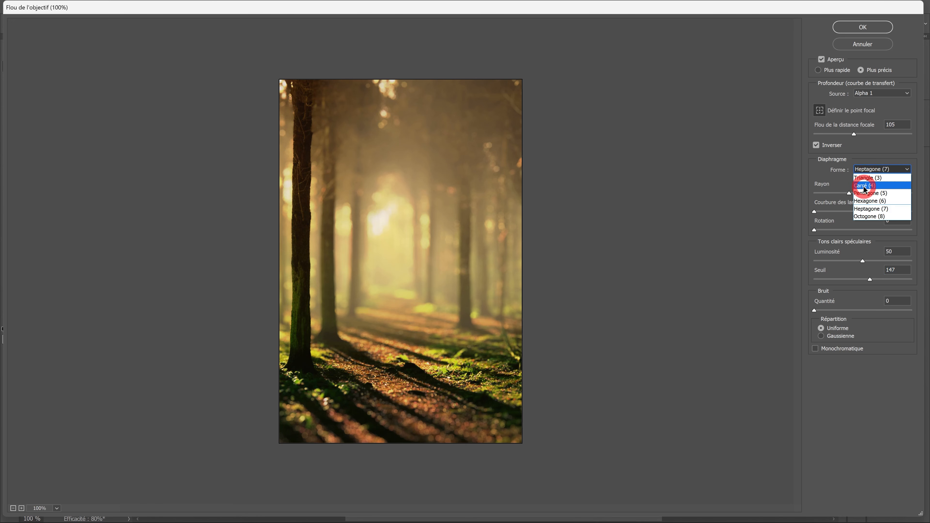
left_click(862, 193)
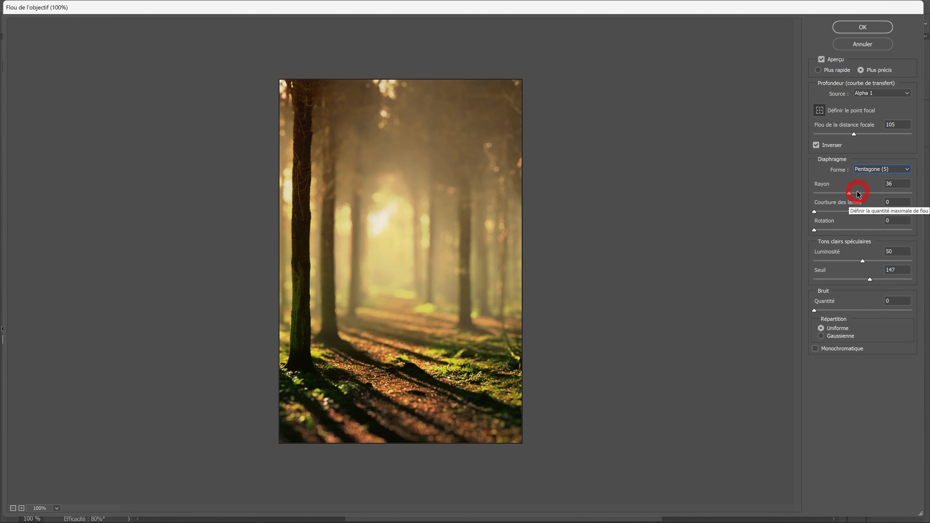
left_click_drag(820, 314, 816, 325)
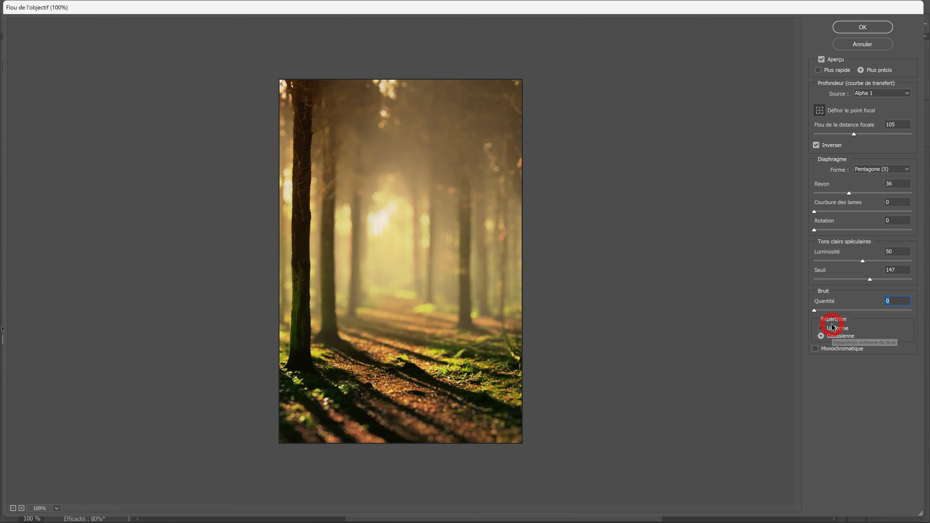
left_click(831, 340)
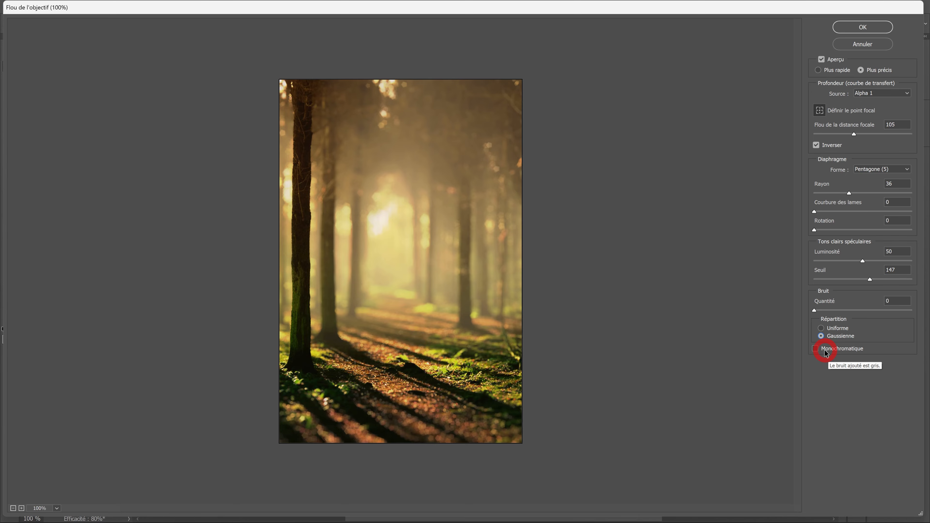
left_click(825, 351)
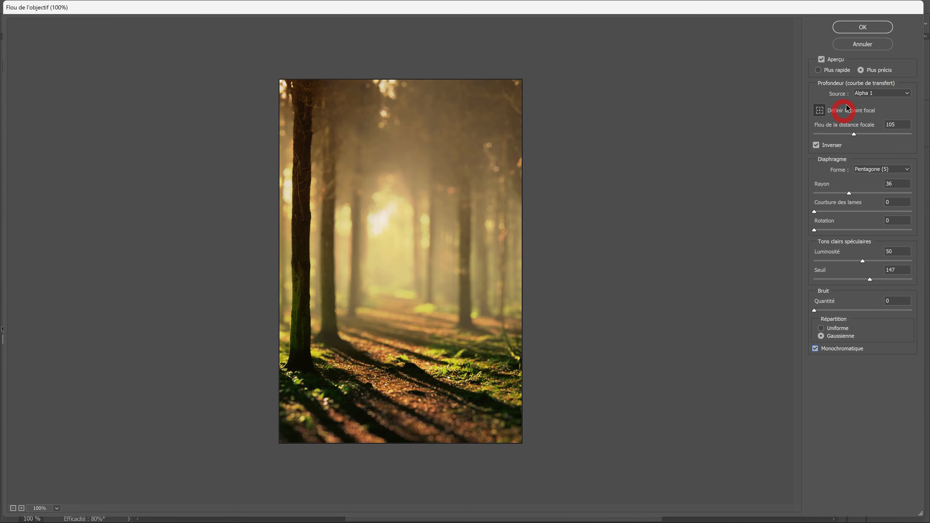
left_click(862, 26)
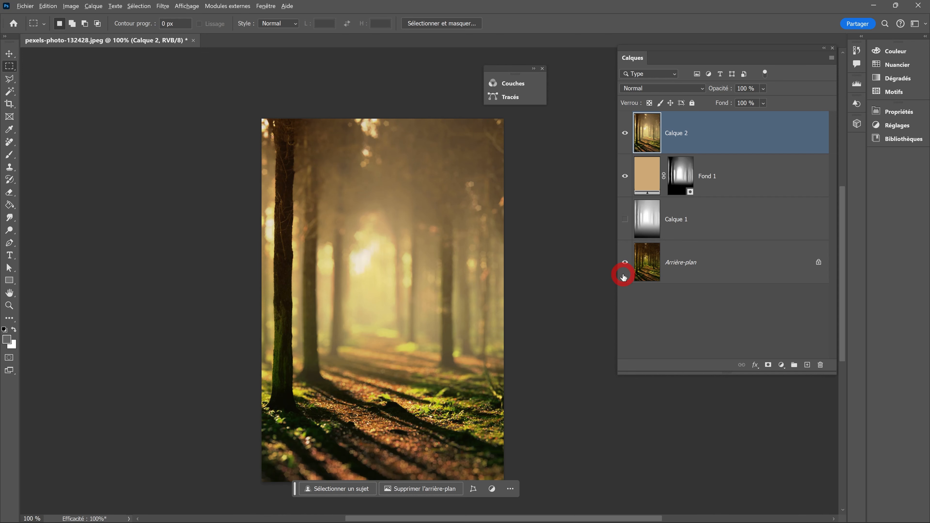
Step: Compare the result with the original photo by showing only the Arrière-plan layer and restoring the other visible layers
left_click(624, 277, "alt")
left_click(623, 282, "alt")
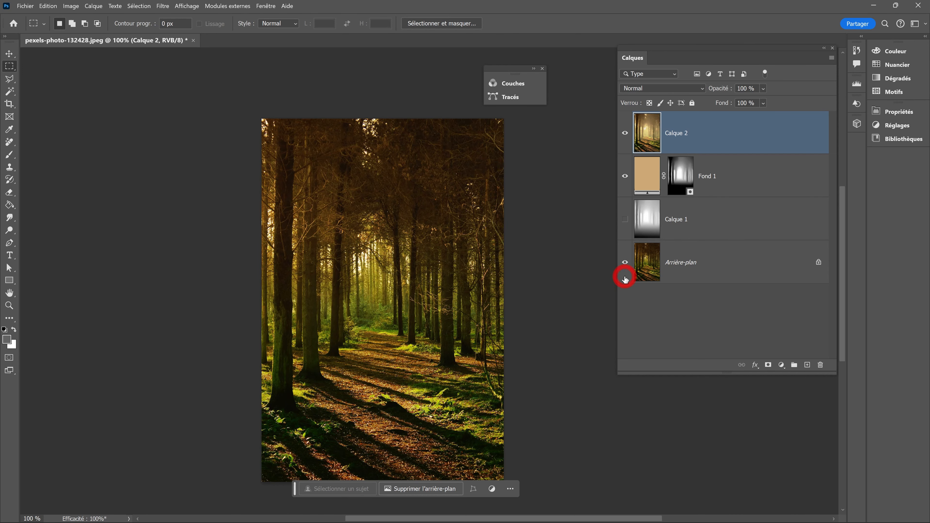